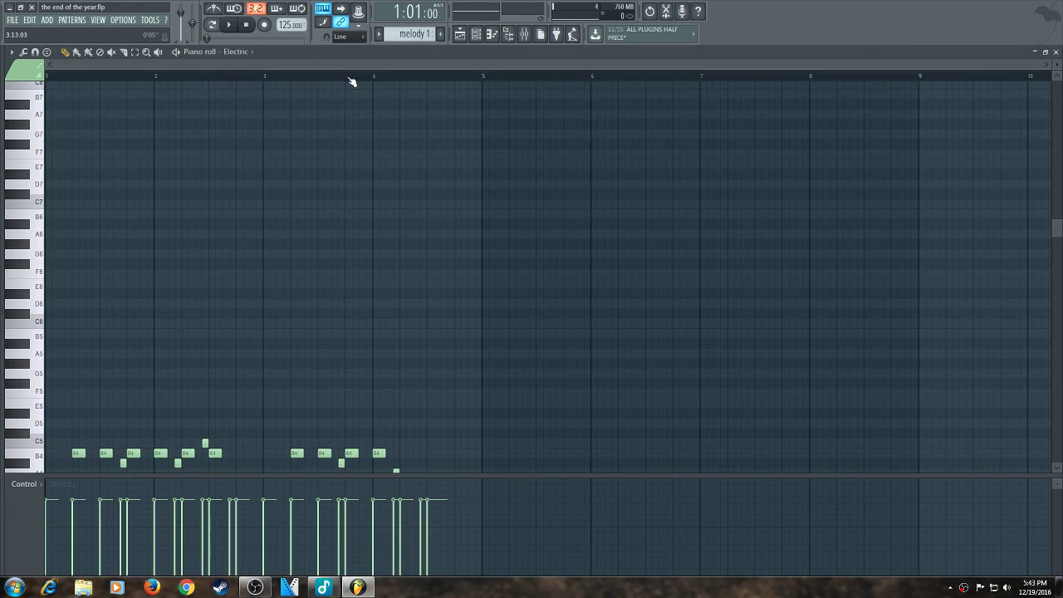
- Play the melody 1 pattern with its Electric notes in view, and stop playback near its end
scroll(268, 236, "down", 2)
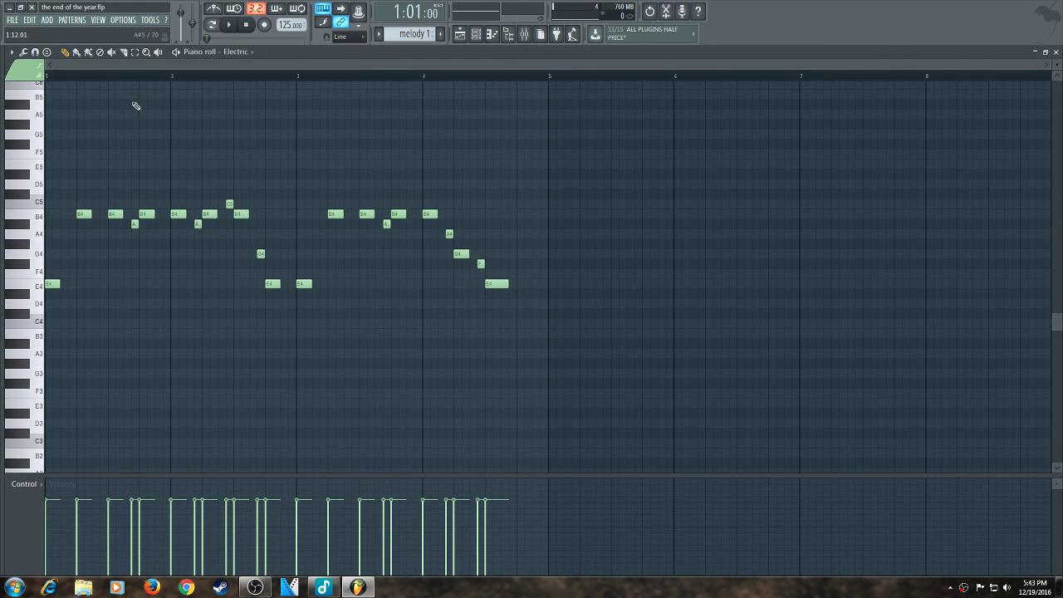
left_click(229, 25)
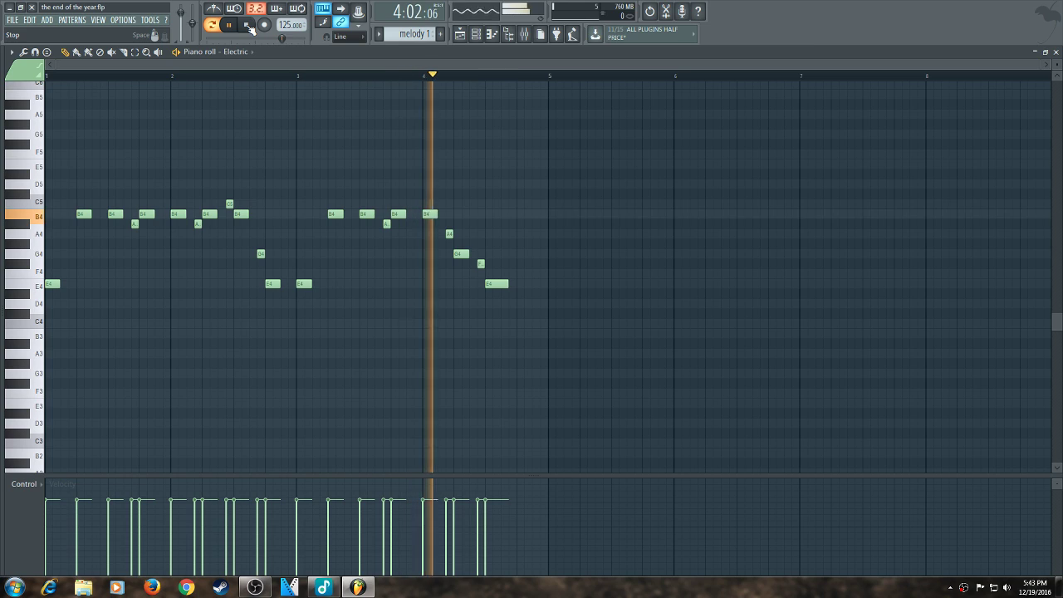
left_click(248, 25)
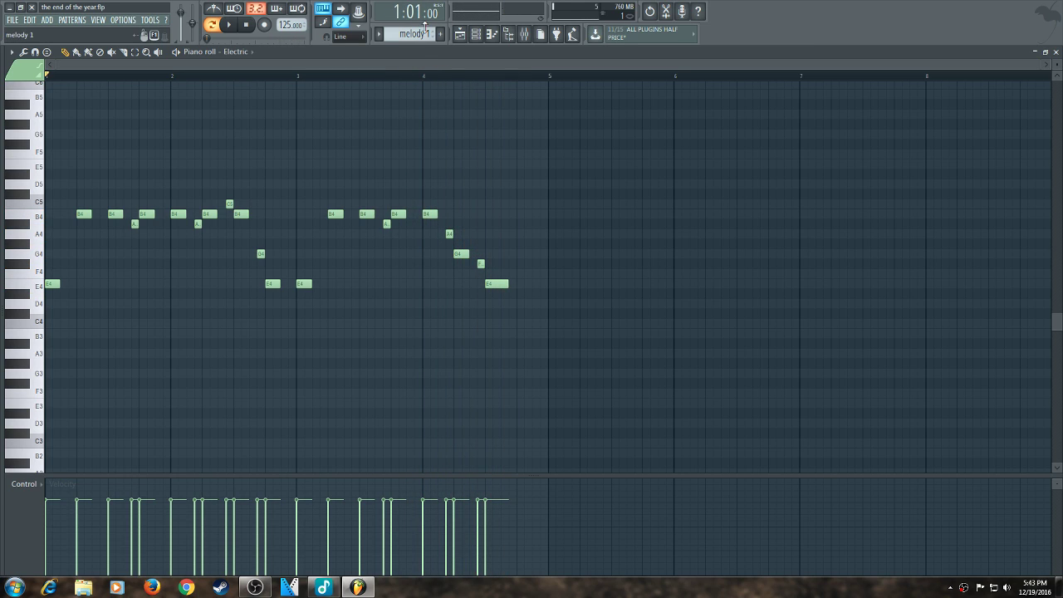
- Switch to the melody 1 #2 pattern and play it
left_click(386, 36)
left_click(390, 59)
left_click(230, 28)
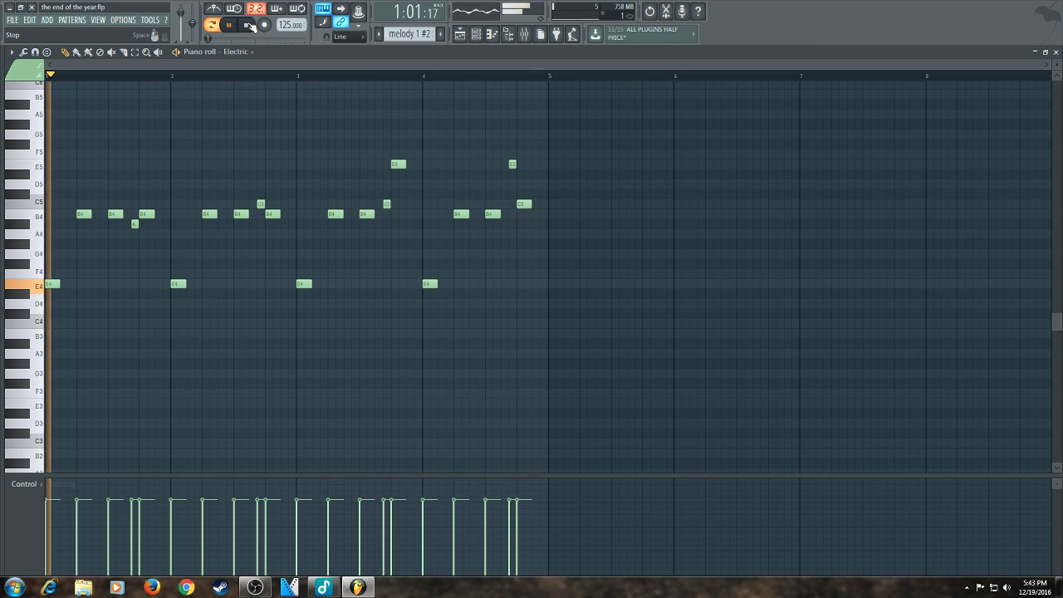
- Select the BASS pattern, open its Ibanez notes in the piano roll, and play it through
left_click(380, 34)
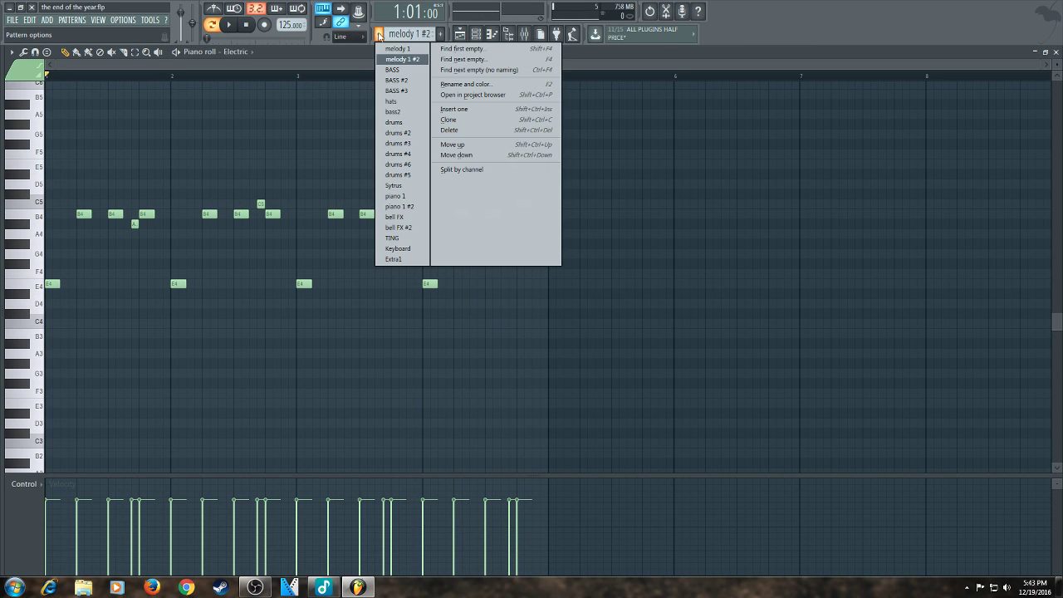
left_click(389, 72)
scroll(830, 132, "up", 3)
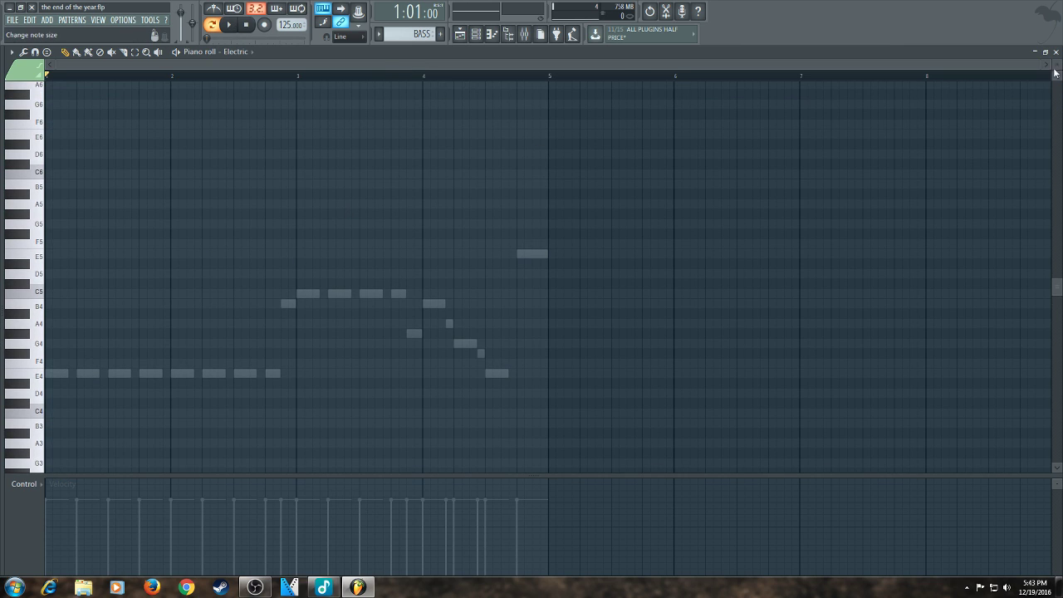
left_click(1055, 51)
left_click(366, 99)
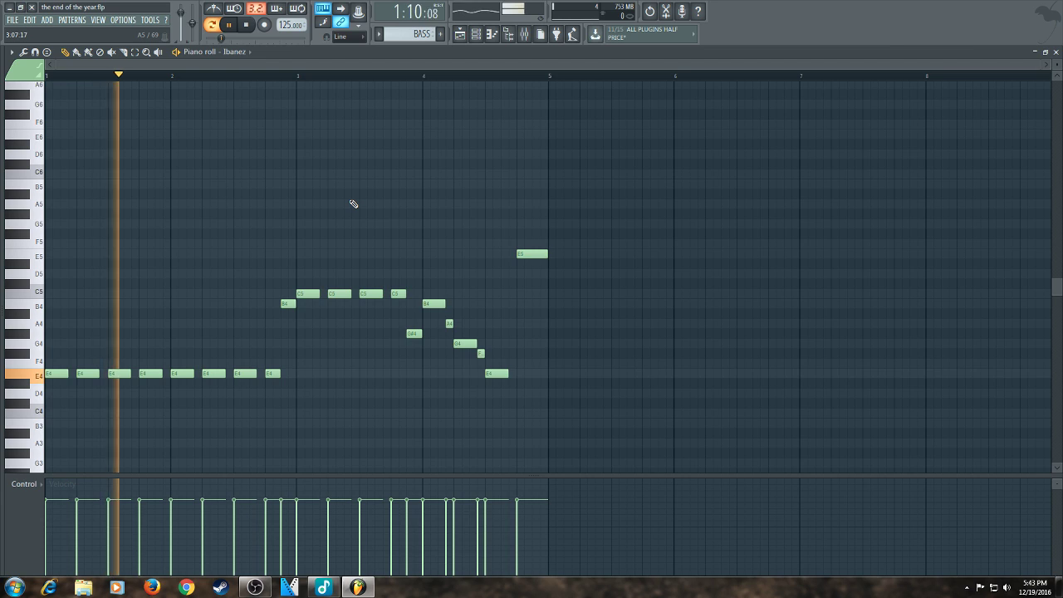
scroll(353, 203, "down", 2)
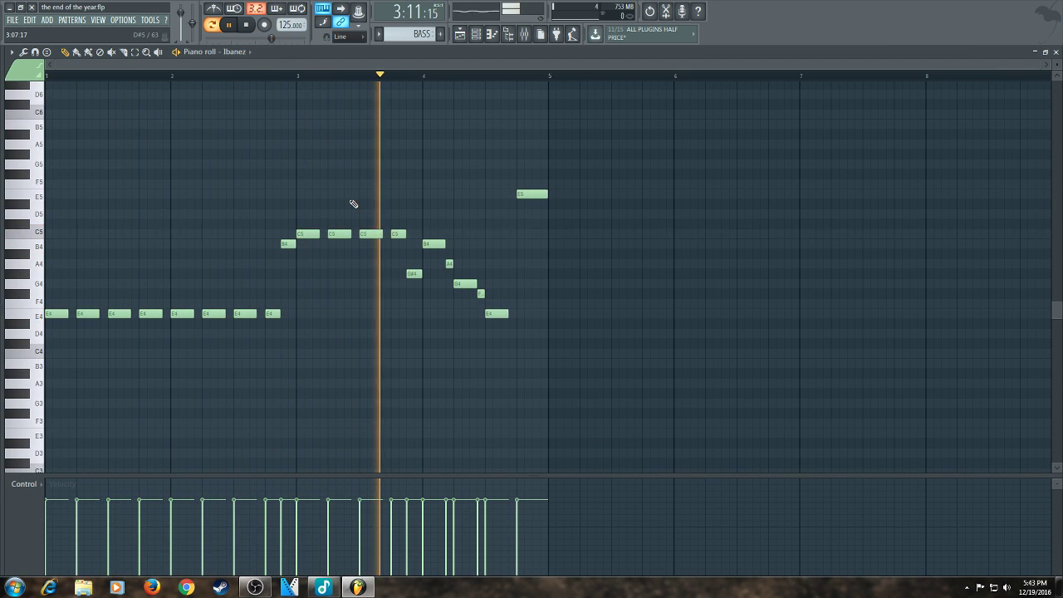
key("space")
- Show the notes of the BASS #2 pattern, and select and play the BASS #3 pattern
left_click(379, 34)
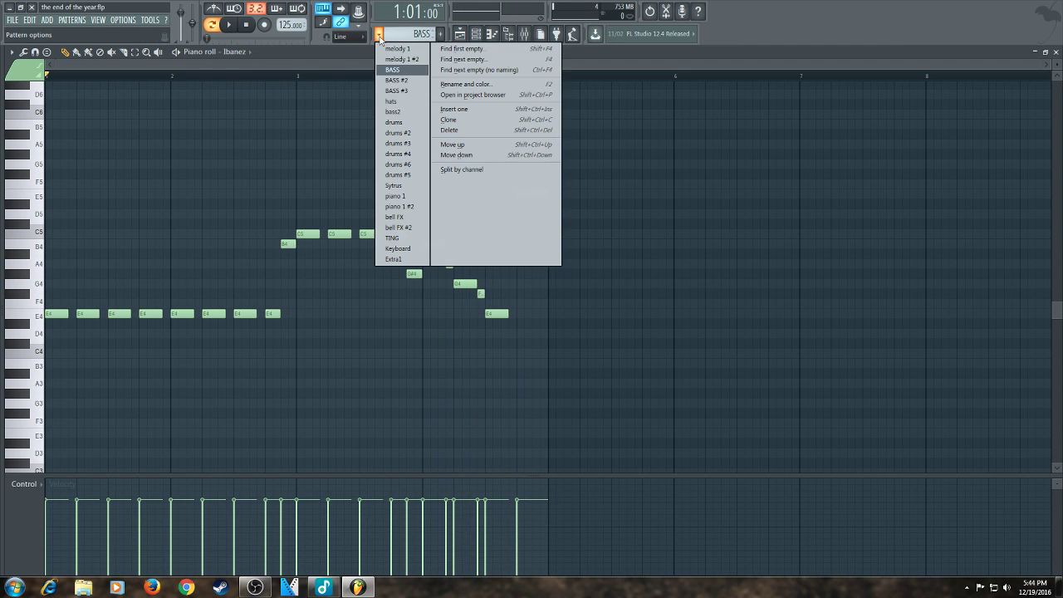
left_click(395, 80)
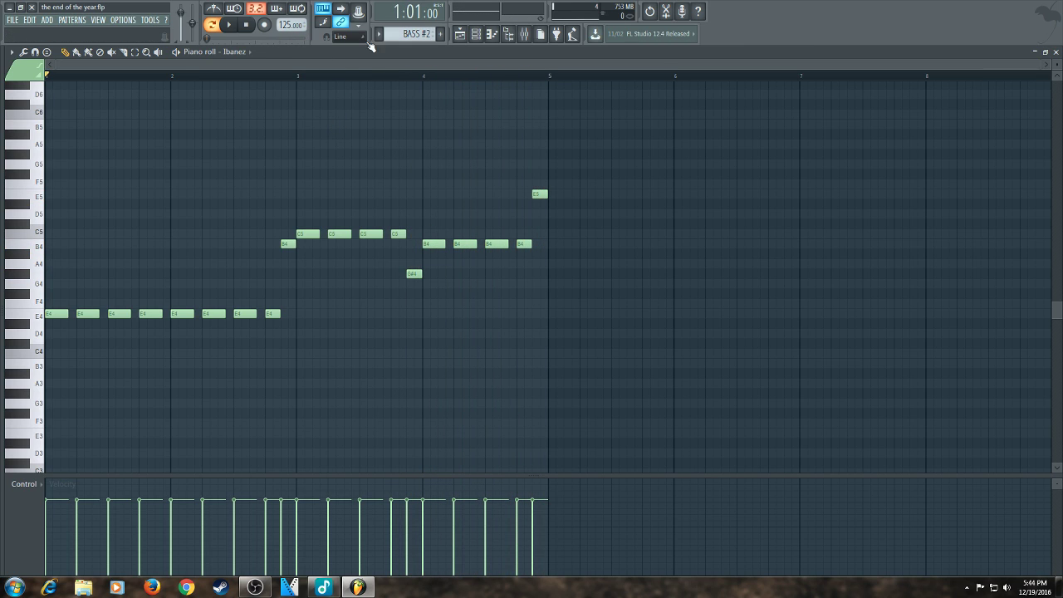
left_click(383, 36)
left_click(401, 90)
key("space")
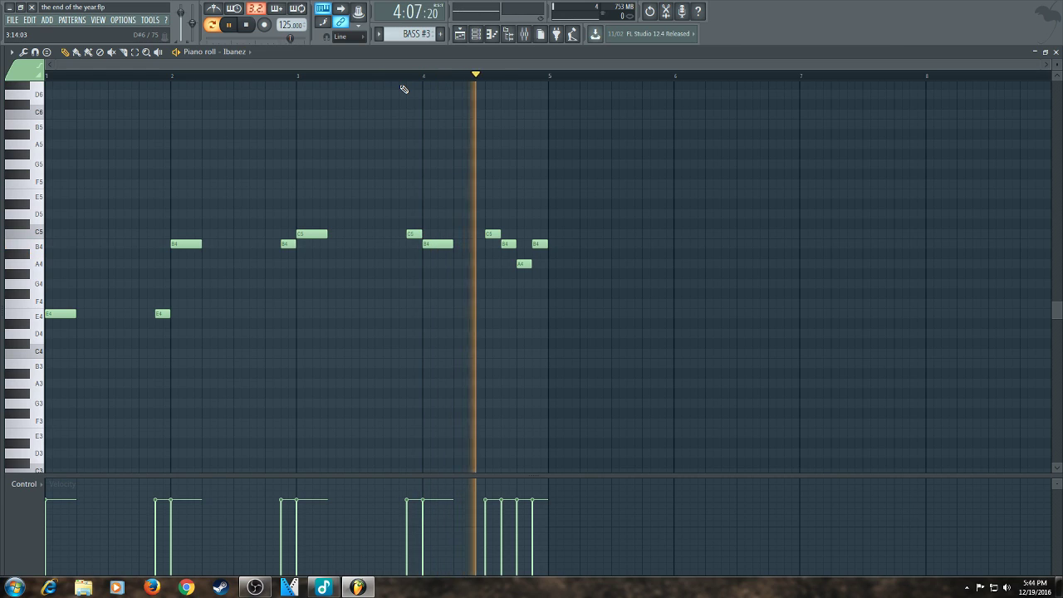
key("space")
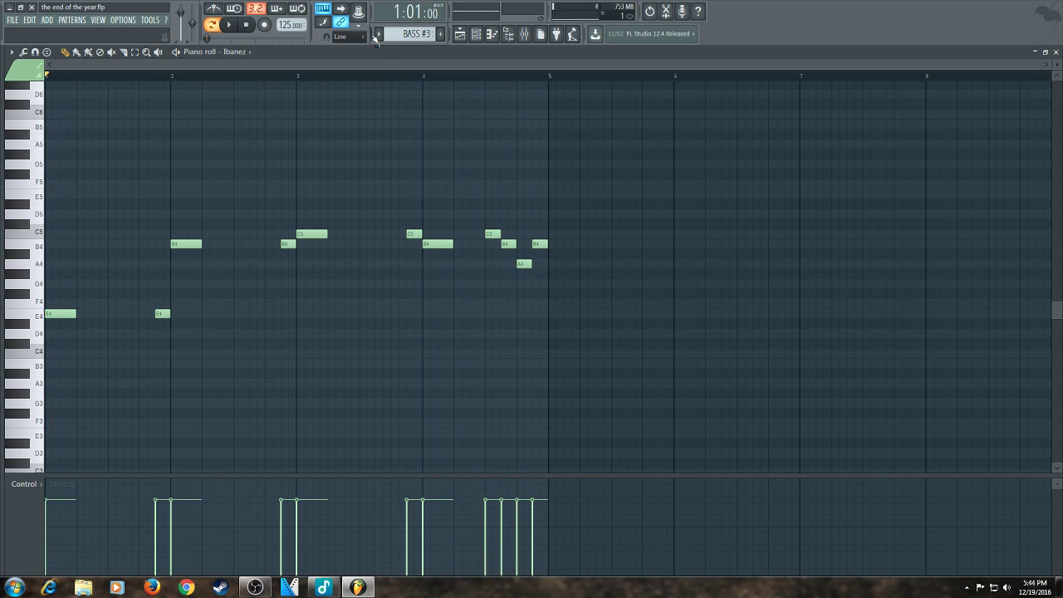
- Select the hats pattern and close the piano roll to review its steps in the channel rack
left_click(378, 34)
left_click(394, 101)
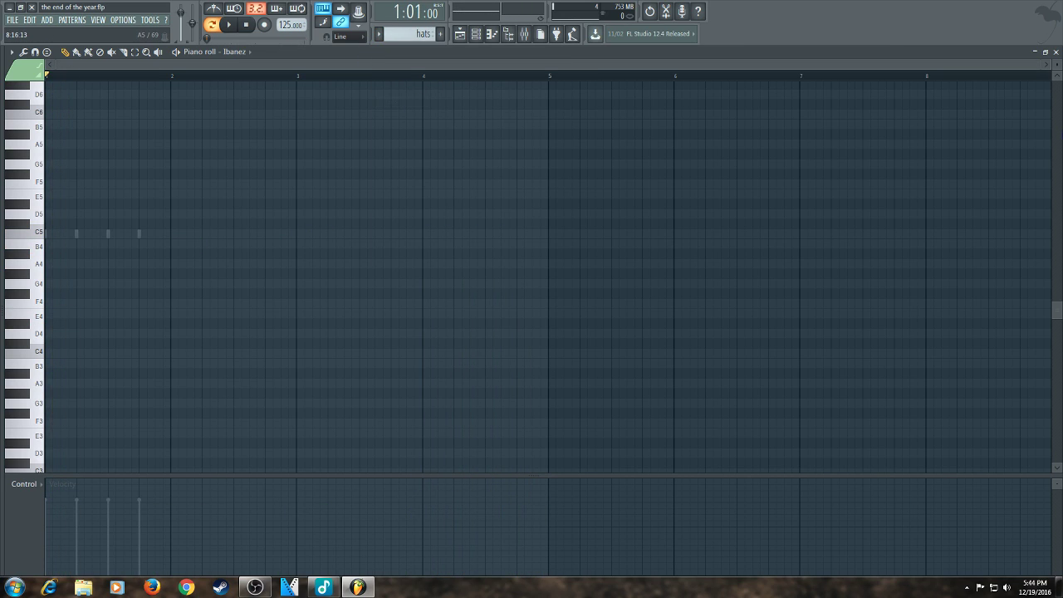
left_click(1055, 52)
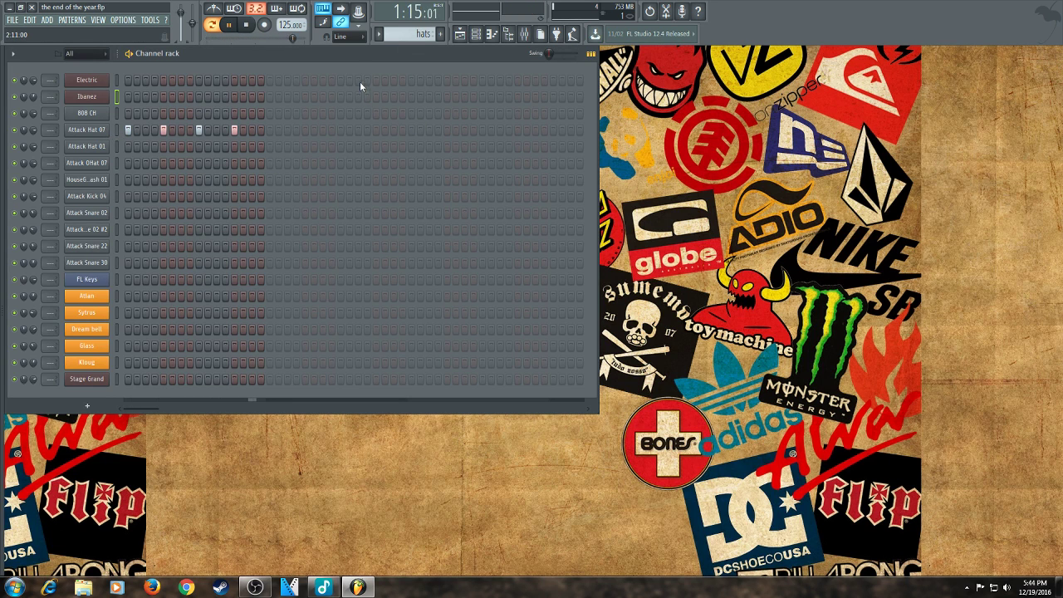
- Select the bass2 pattern, view its Ibanez notes in the piano roll, and close the piano roll
left_click(378, 34)
left_click(392, 112)
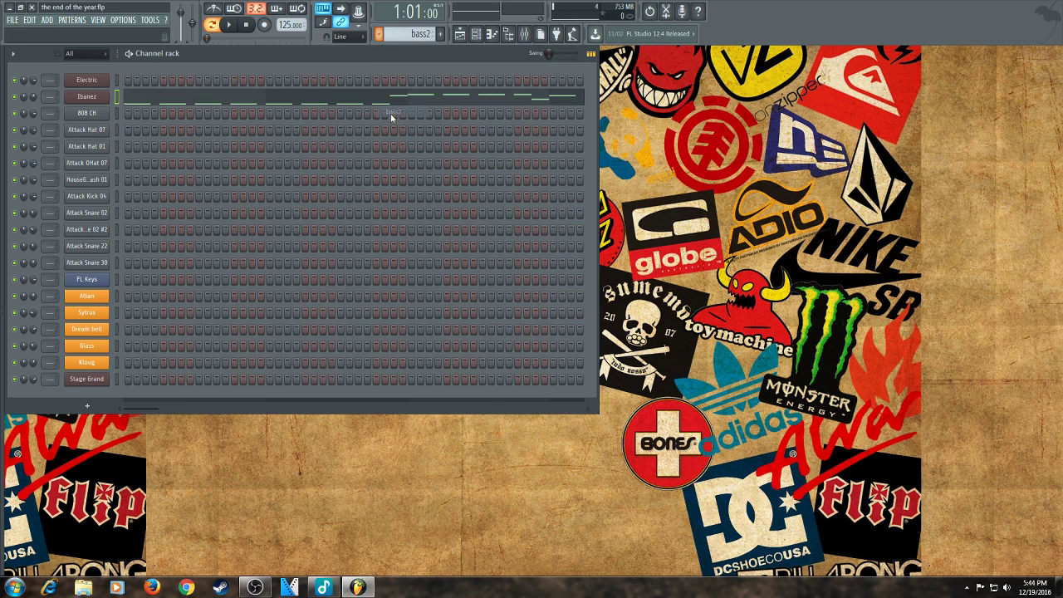
left_click(327, 98)
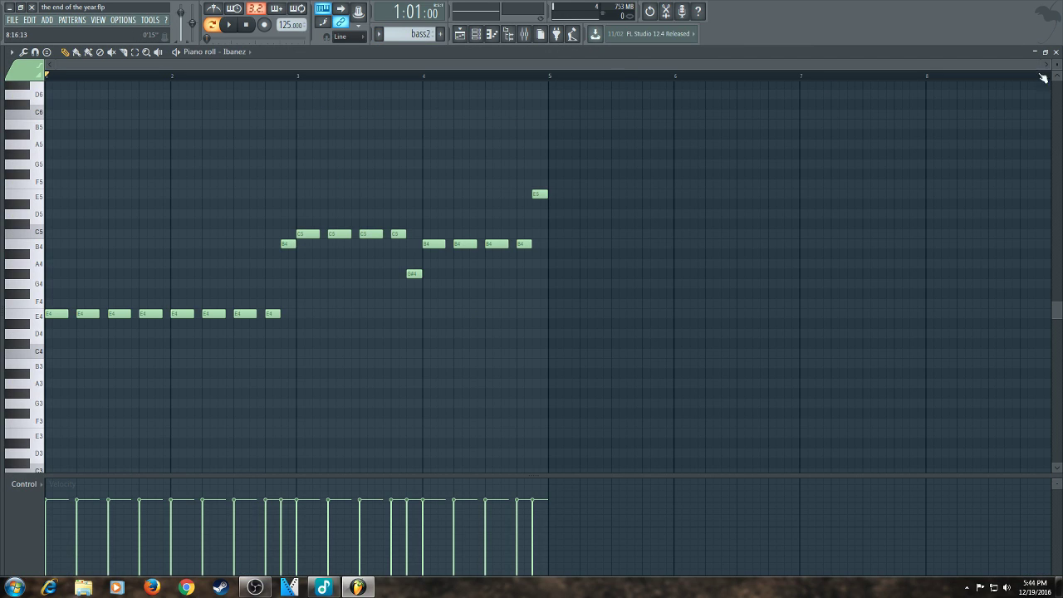
left_click(1055, 51)
- Select and play the drums pattern and the drums #2 pattern in the channel rack
left_click(379, 34)
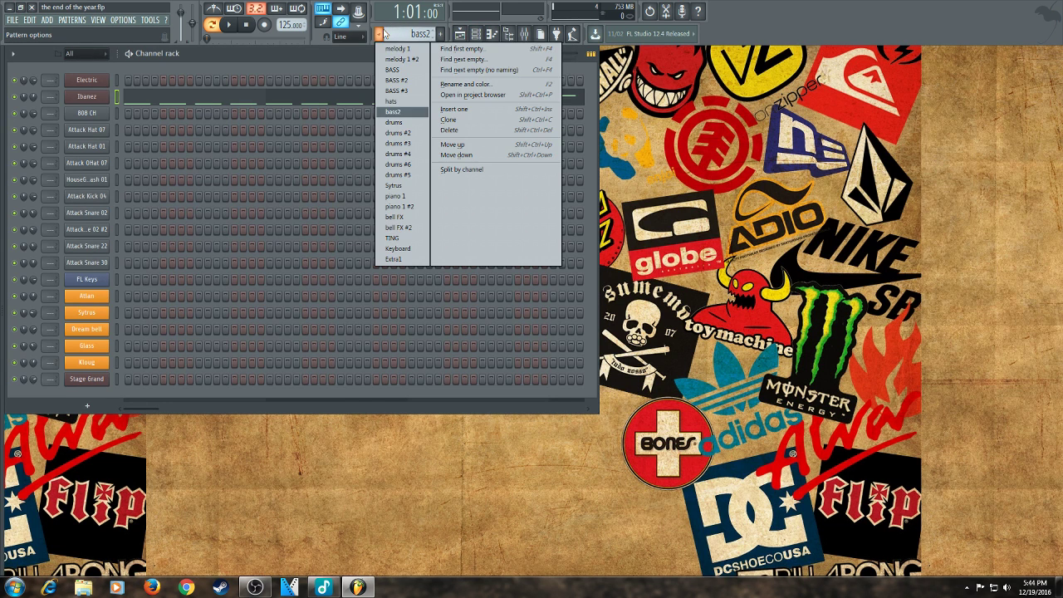
left_click(394, 123)
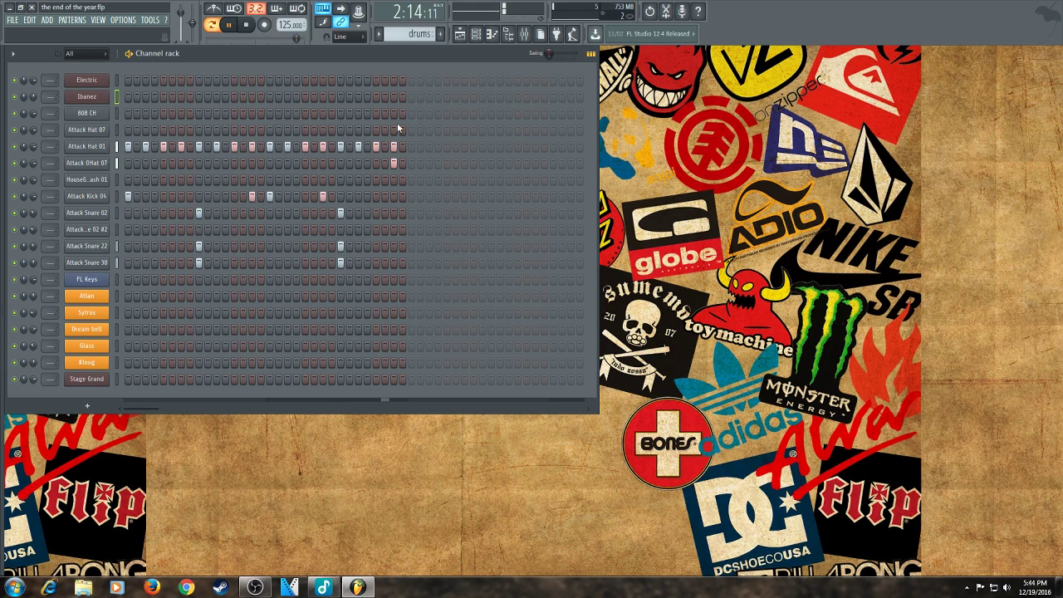
left_click(384, 36)
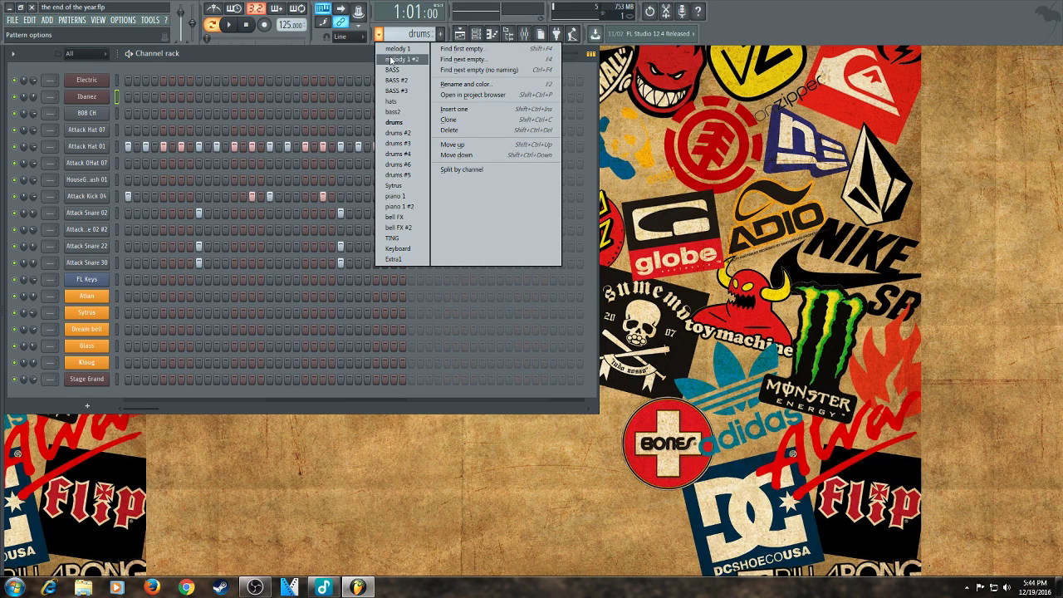
left_click(410, 133)
key("space")
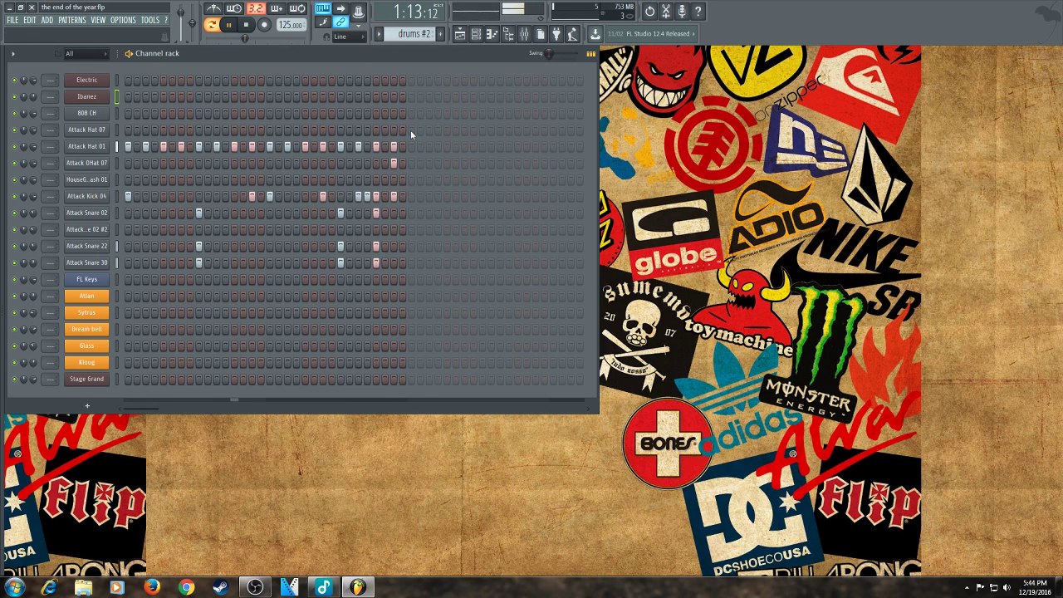
key("space")
- Switch to the drums #3 pattern, play it, and stop playback
left_click(379, 35)
left_click(407, 145)
key("space")
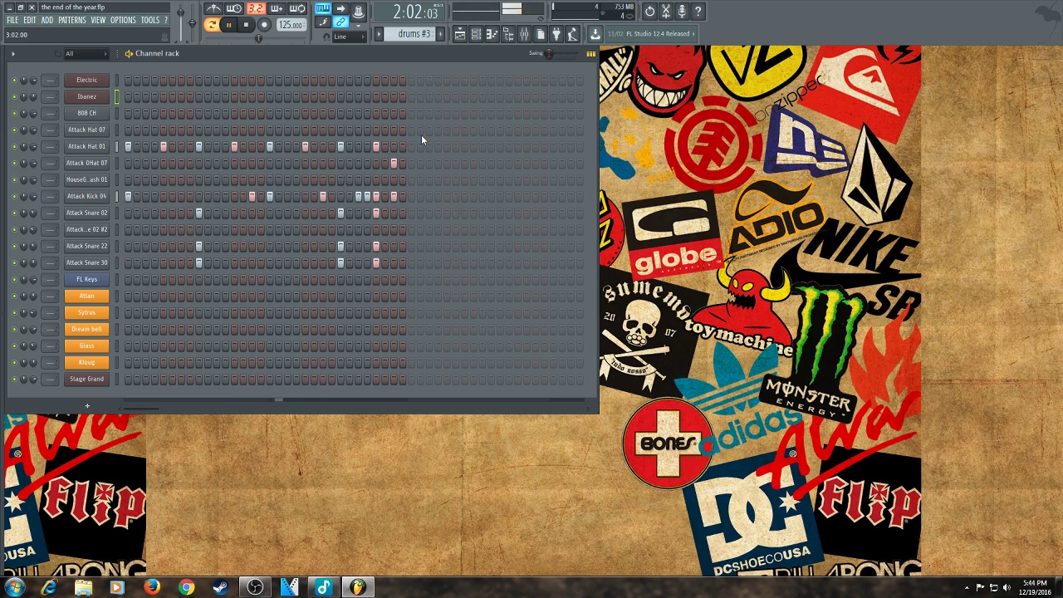
key("space")
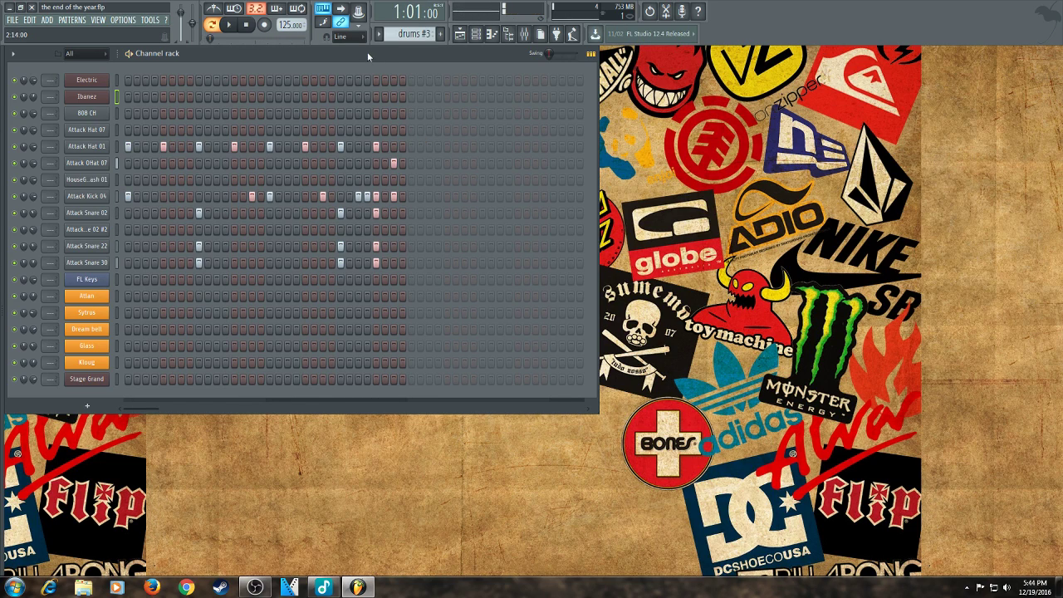
- Switch to the drums #4 pattern, play it, and stop playback
left_click(378, 34)
left_click(407, 153)
key("space")
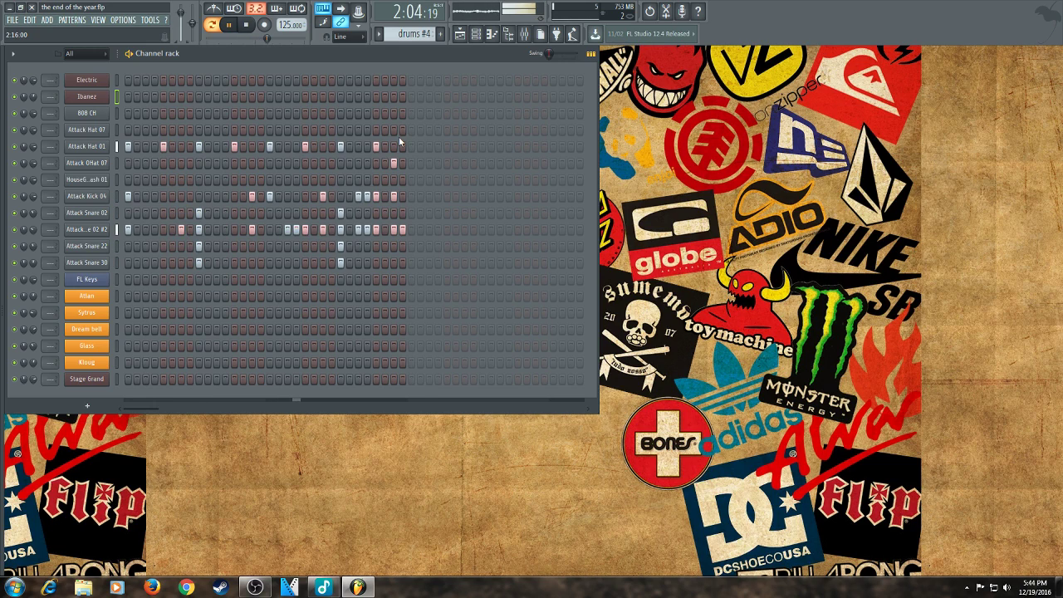
key("space")
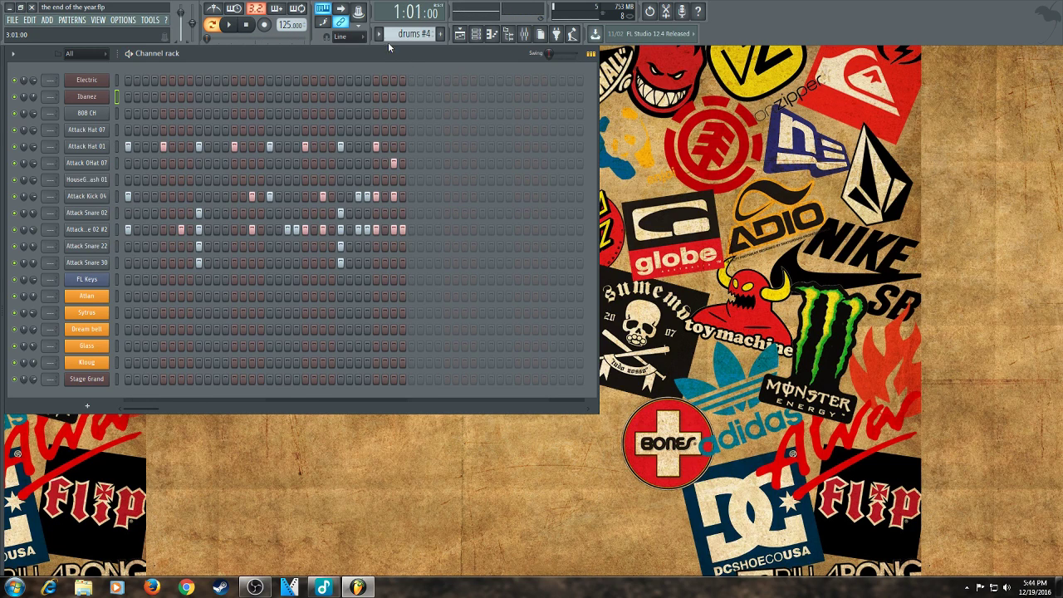
- Switch to the drums #6 pattern and play it
left_click(379, 35)
left_click(412, 165)
key("space")
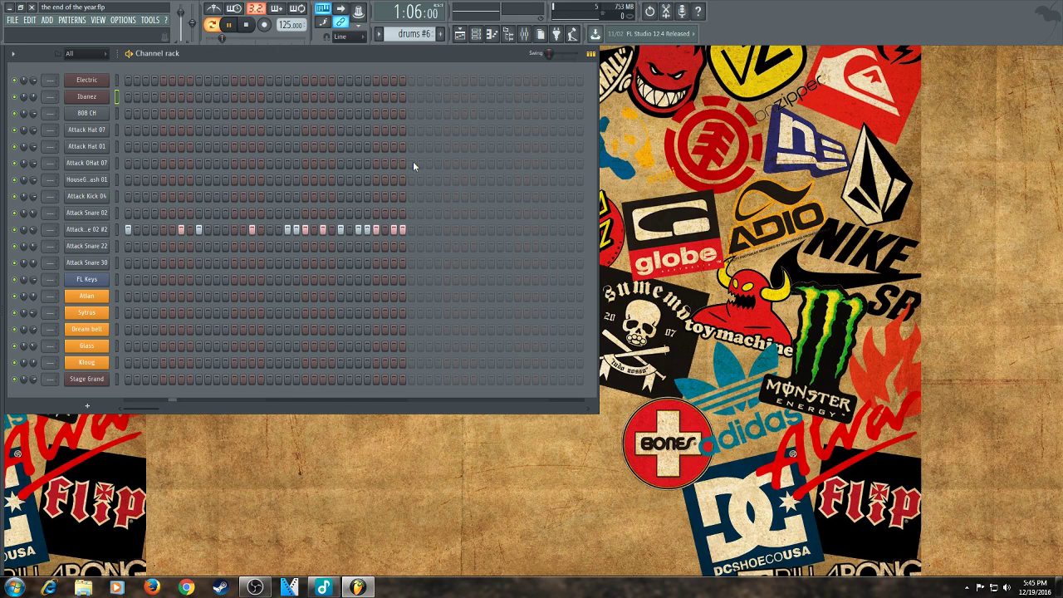
- Play the drums #5 pattern, view its Attack Hat 01 notes in the piano roll, and close the piano roll
left_click(378, 35)
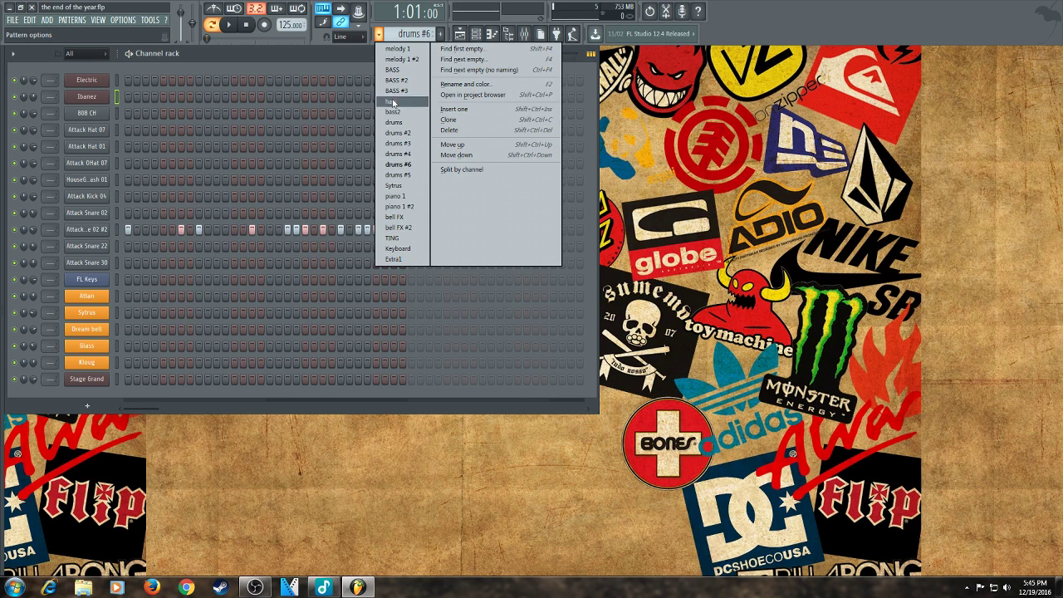
left_click(398, 175)
key("space")
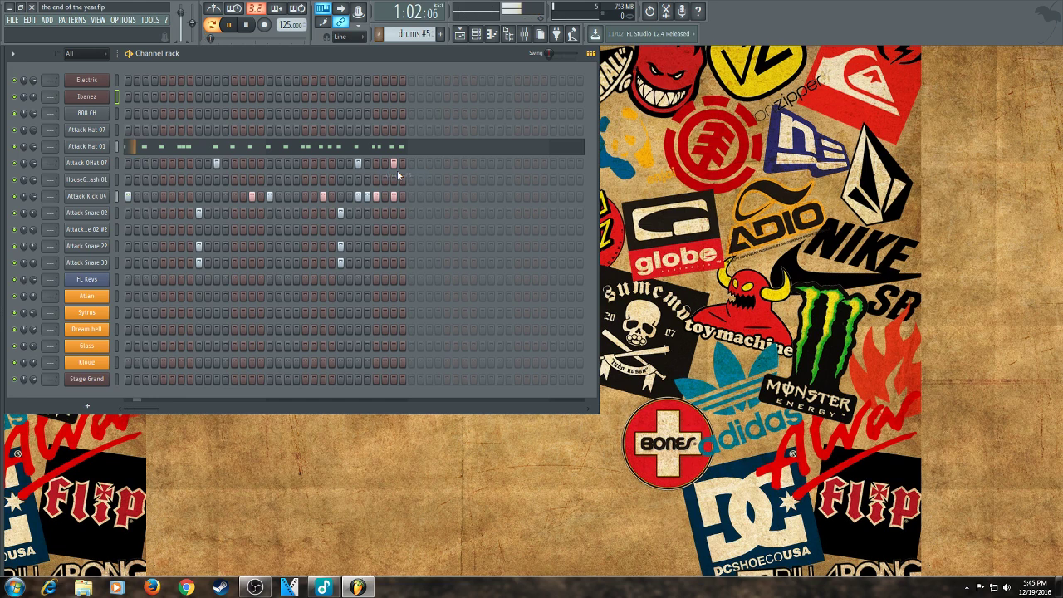
left_click(351, 148)
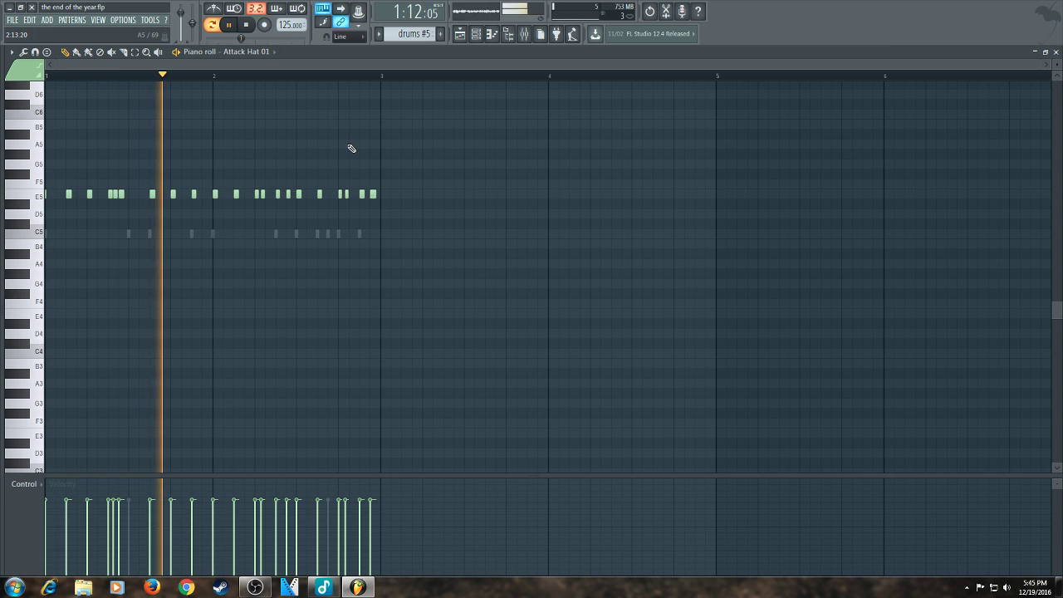
key("space")
left_click(1056, 52)
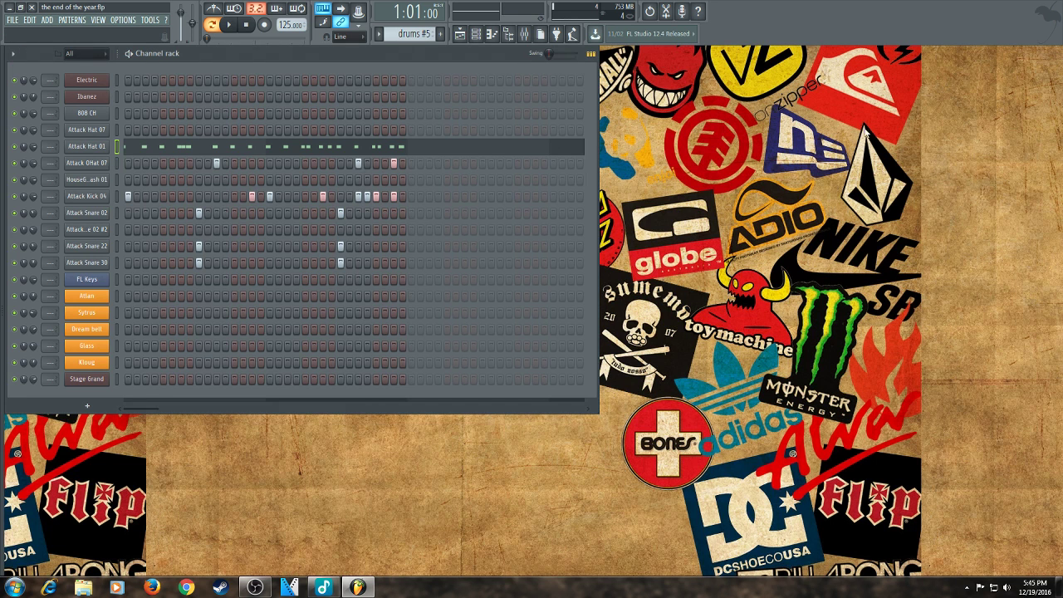
- Select the Sytrus pattern, open its Kloug notes in the piano roll, and play them
key("F5")
left_click(379, 33)
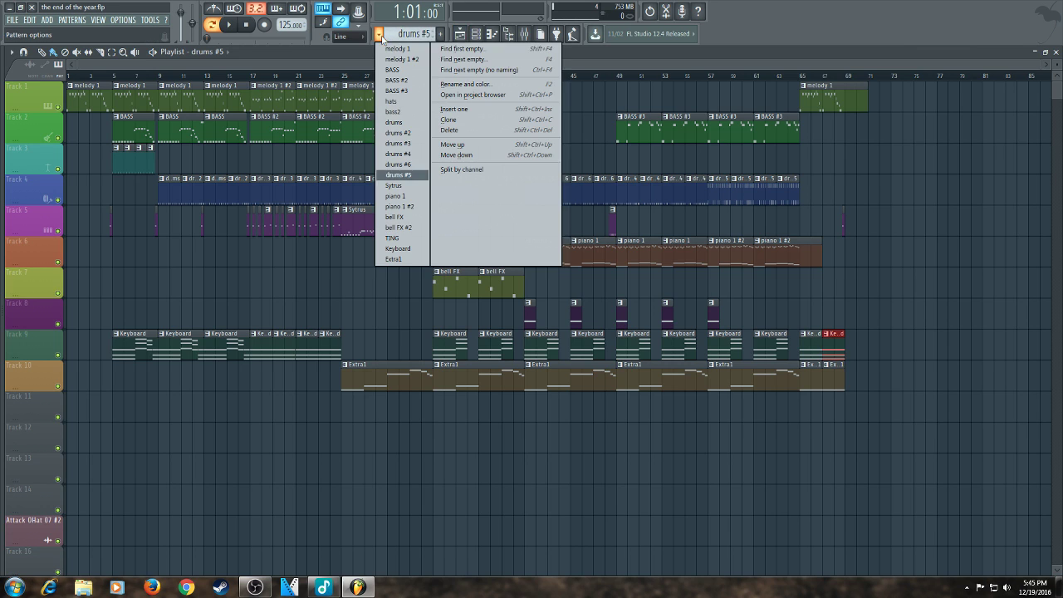
left_click(410, 188)
left_click(460, 35)
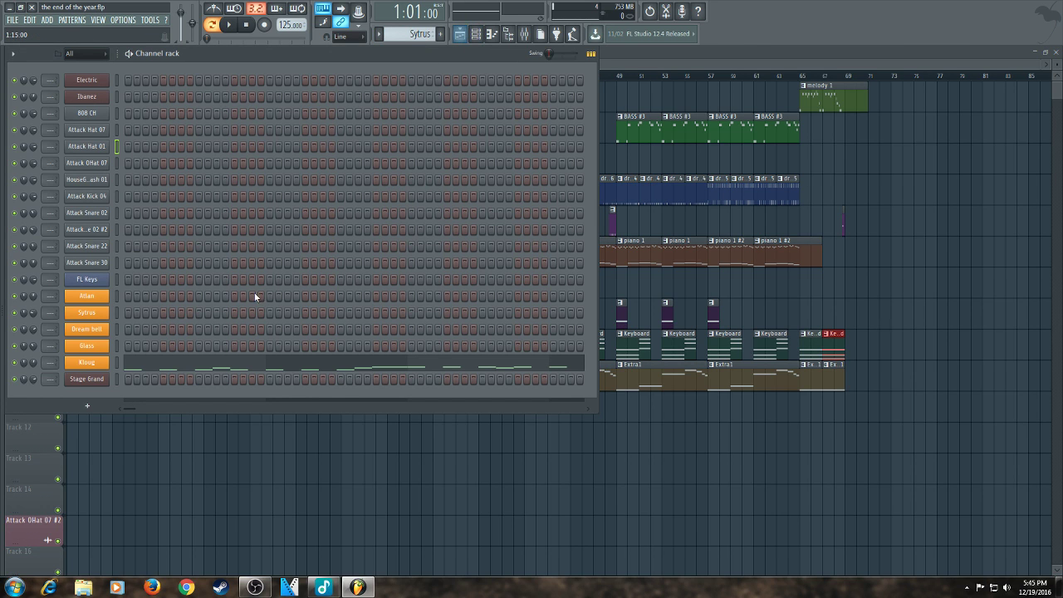
left_click(258, 371)
key("space")
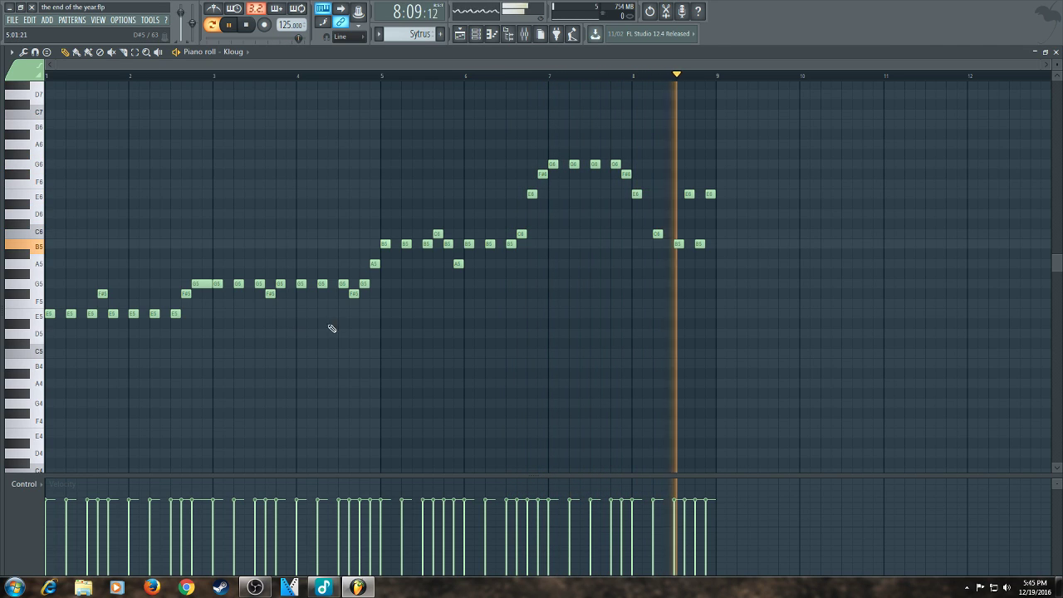
- Close the piano roll and hide the playlist, leaving only the channel rack open
left_click(1055, 51)
left_click(481, 36)
left_click(477, 37)
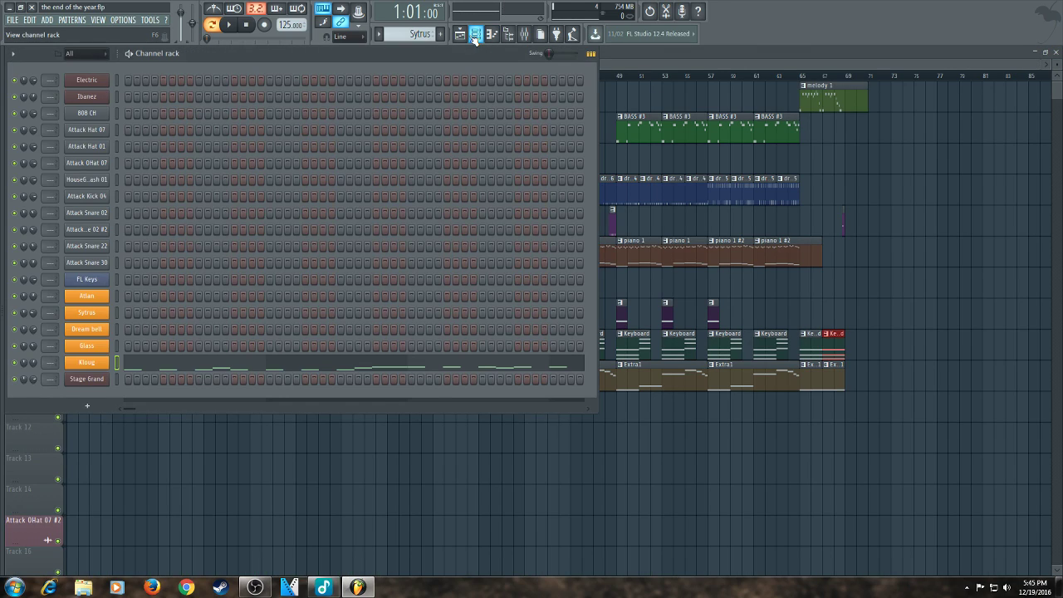
left_click(463, 36)
left_click(465, 36)
left_click(477, 36)
left_click(477, 36)
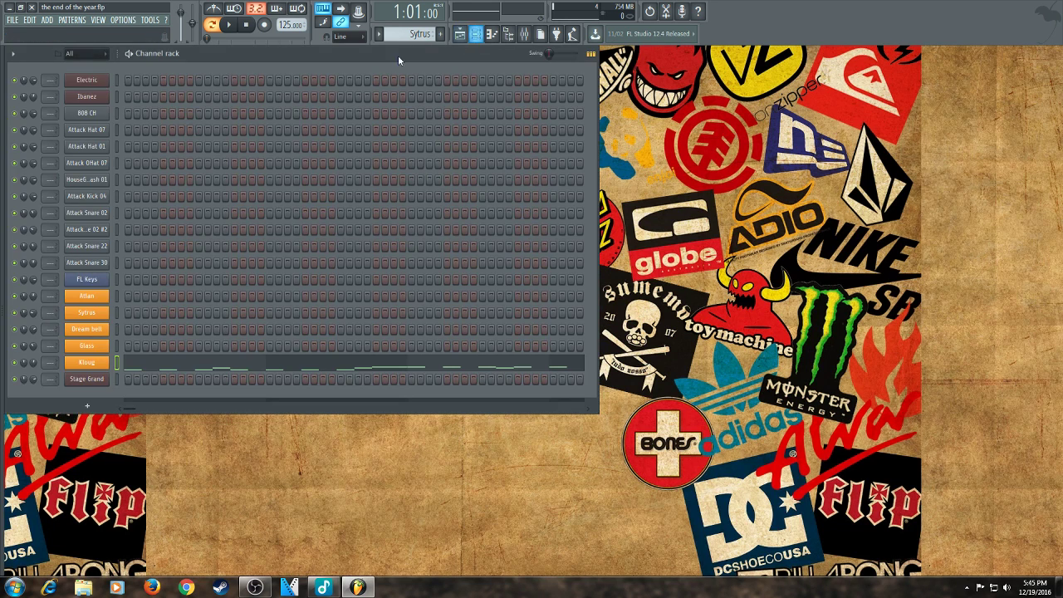
- Switch to the piano 1 pattern, play its Stage Grand notes in the piano roll, and close the piano roll
left_click(381, 34)
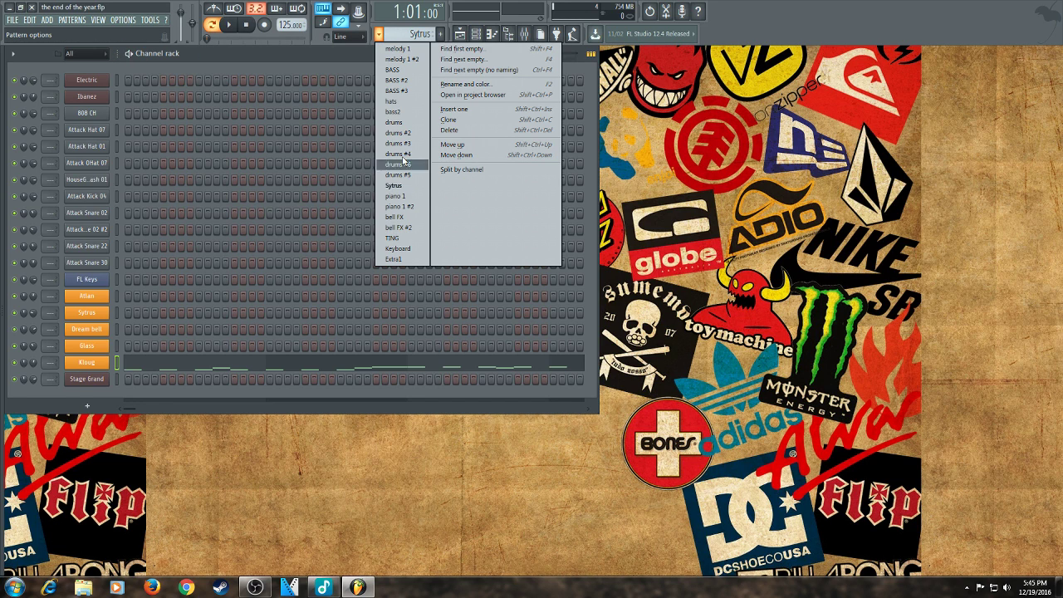
left_click(396, 196)
left_click(203, 382)
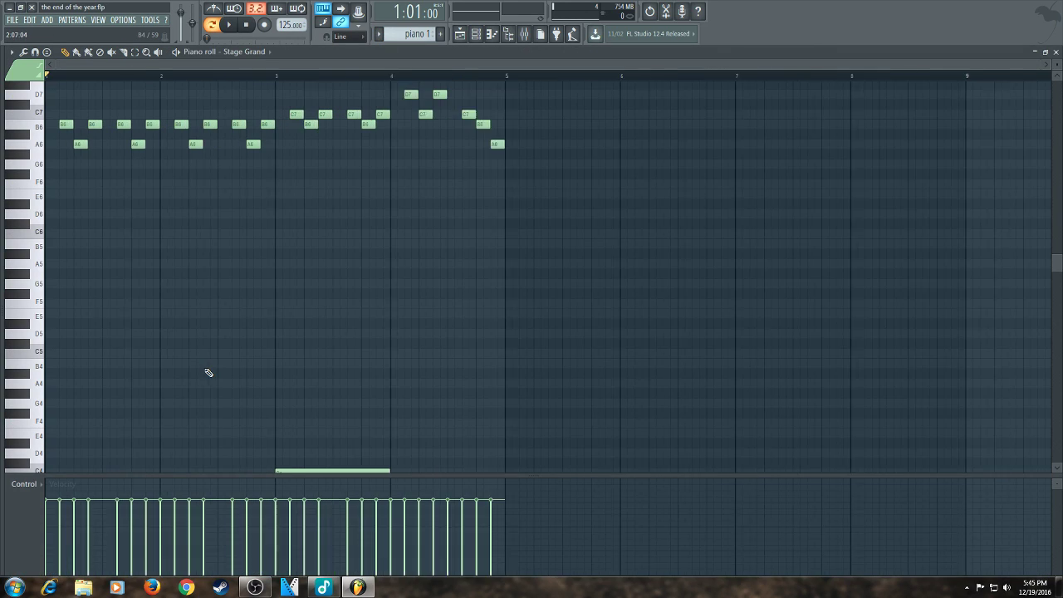
key("space")
scroll(205, 366, "down", 4)
scroll(207, 362, "up", 7)
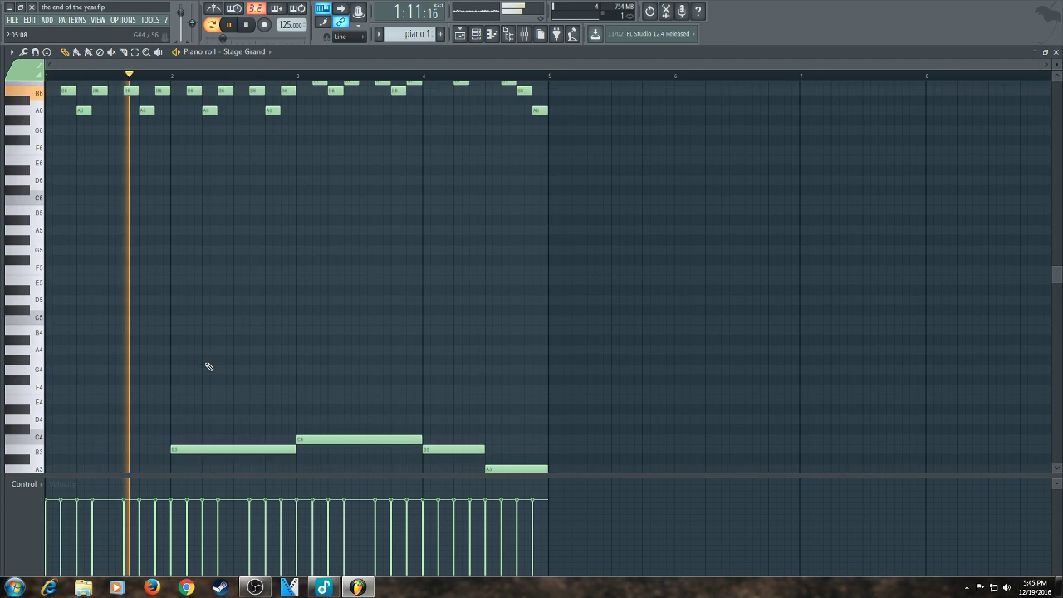
scroll(210, 362, "down", 4)
scroll(210, 362, "up", 2)
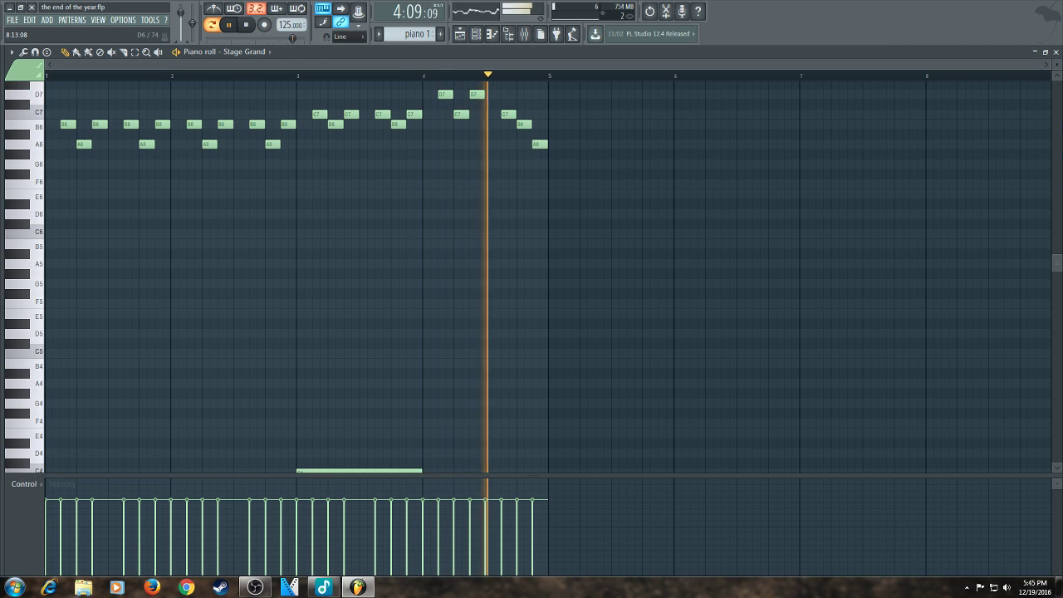
key("space")
left_click(1056, 52)
- Switch to the piano 1 #2 pattern, play its Stage Grand notes in the piano roll, and close the piano roll
left_click(379, 34)
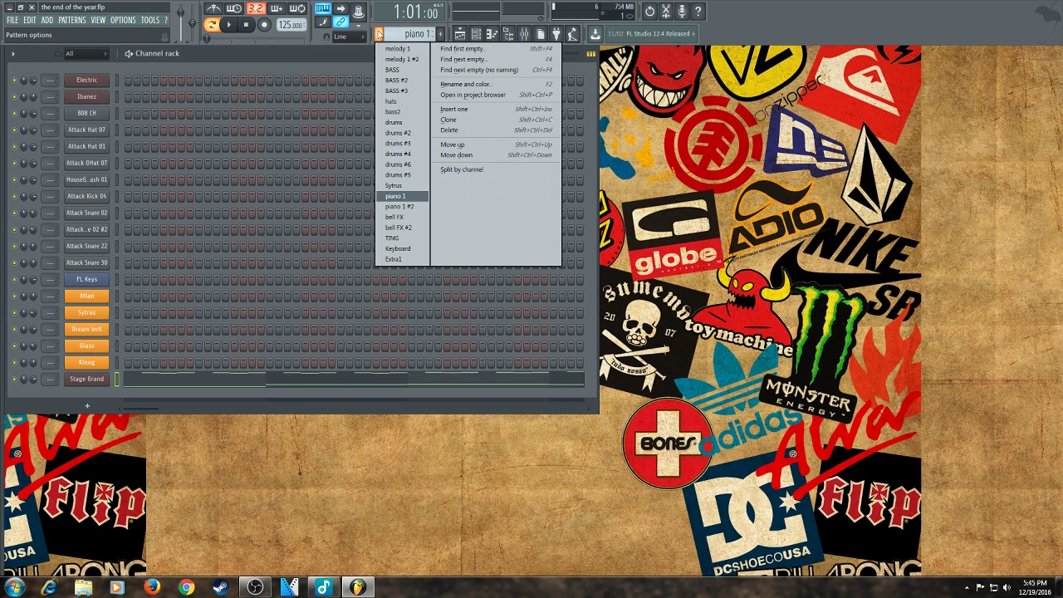
left_click(404, 206)
left_click(340, 379)
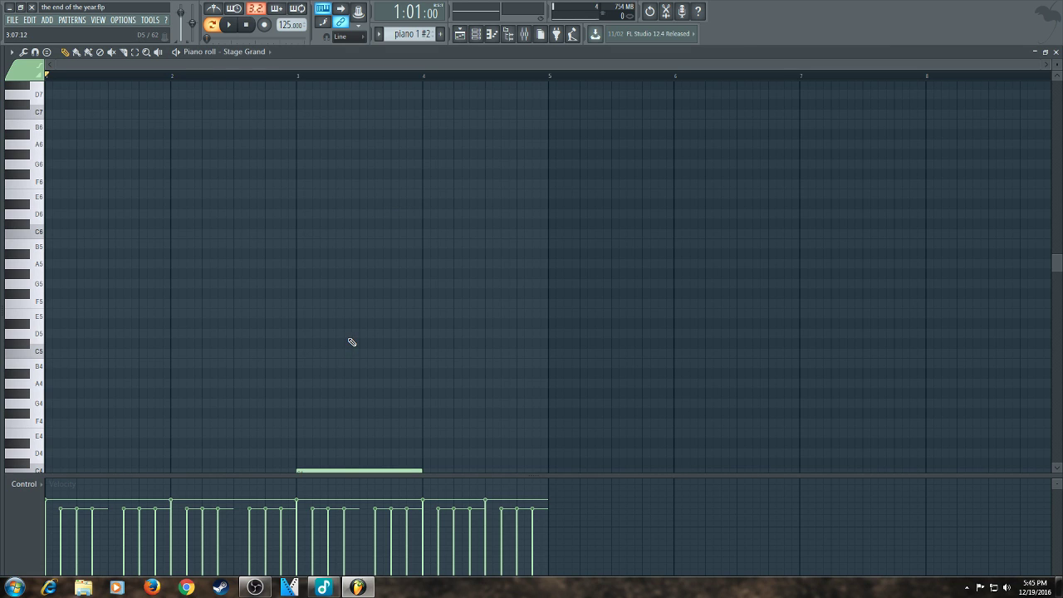
key("space")
scroll(352, 342, "up", 6)
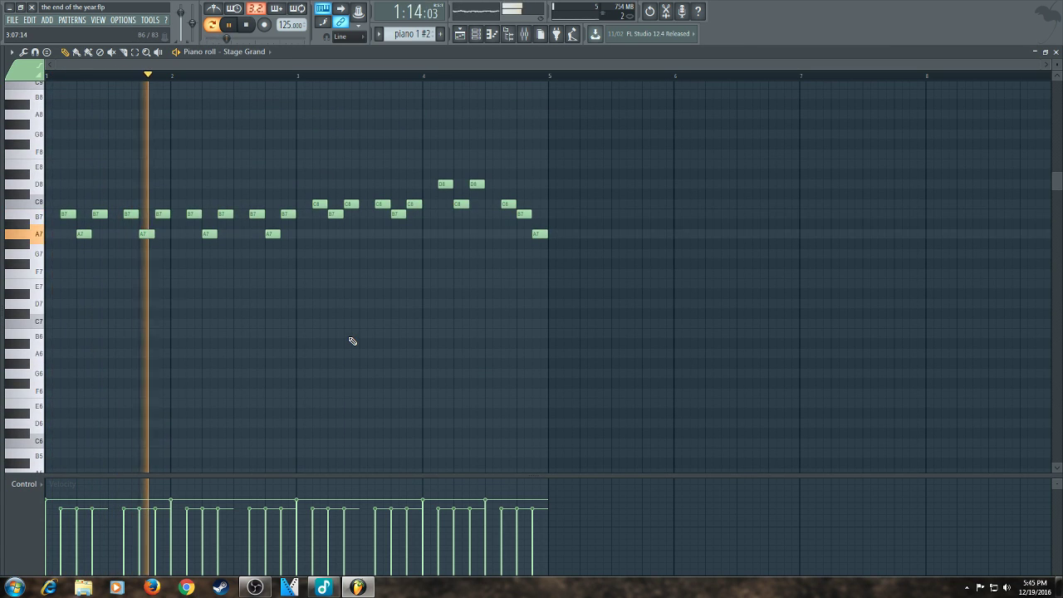
key("space")
left_click(1055, 53)
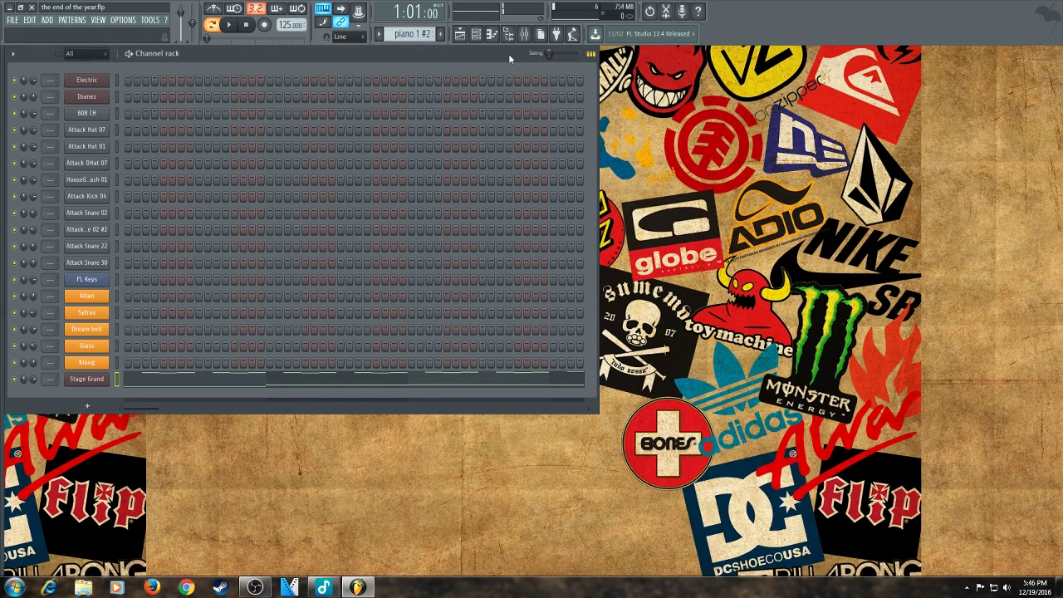
- Play the bell FX pattern, view its Dream bell notes in the piano roll, and close the piano roll
left_click(379, 34)
left_click(406, 217)
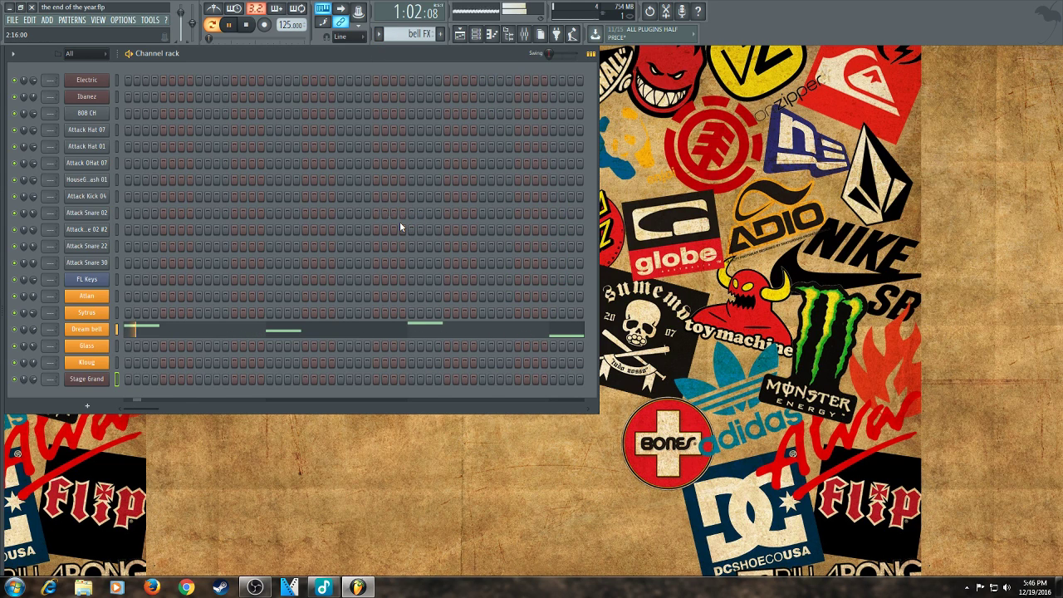
left_click(284, 322)
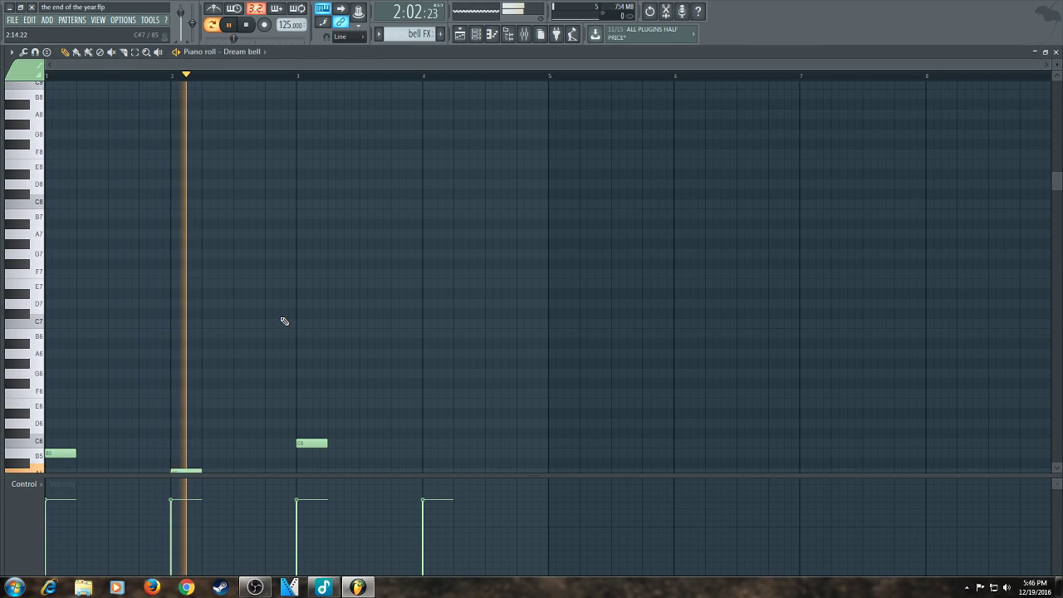
scroll(285, 318, "down", 4)
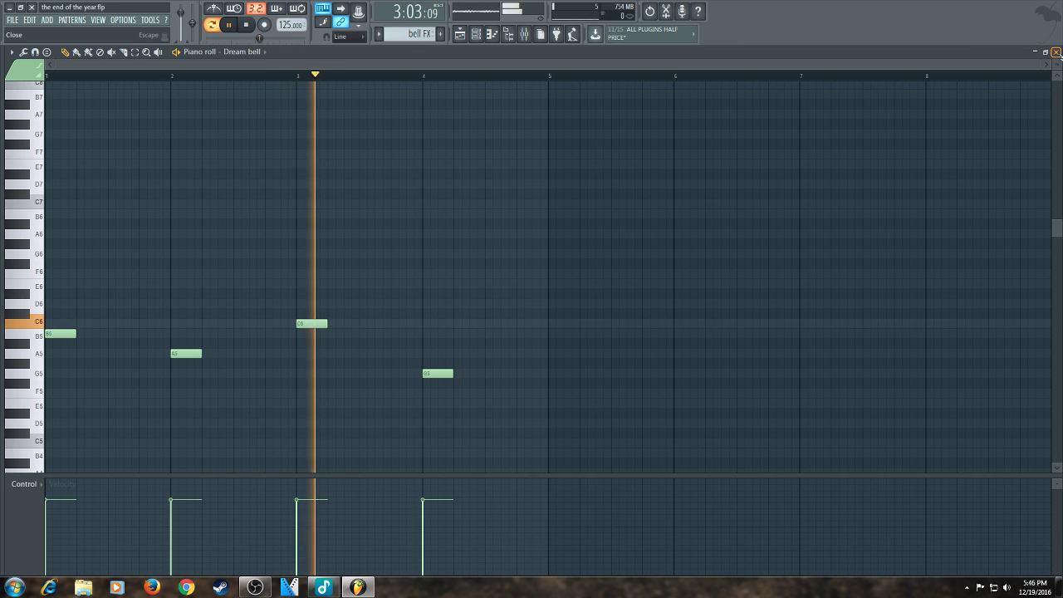
key("space")
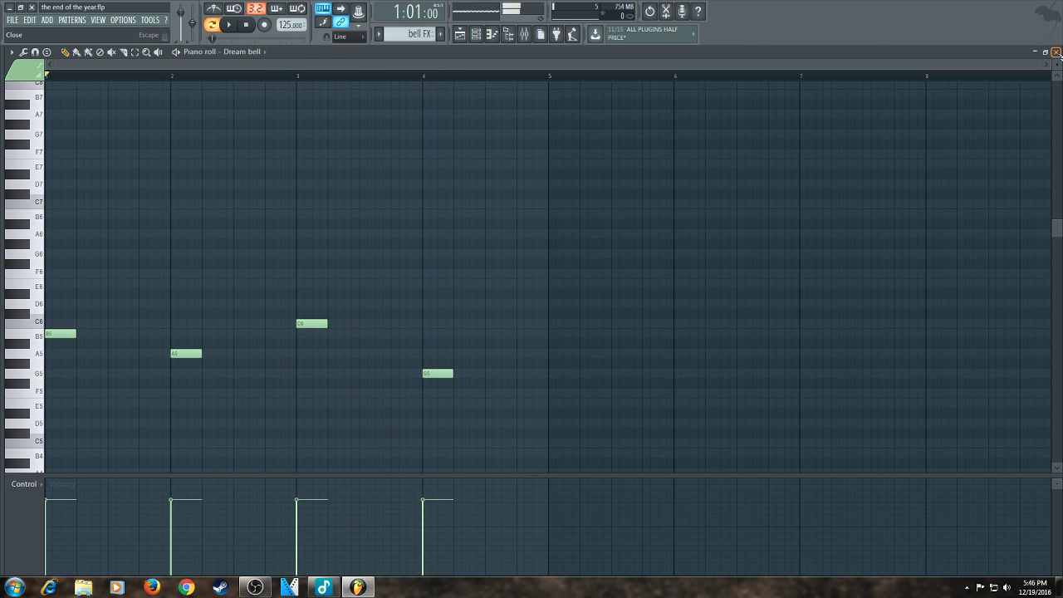
left_click(1055, 51)
- Play the bell FX #2 pattern, view its Glass notes in the piano roll, and close the piano roll
left_click(380, 33)
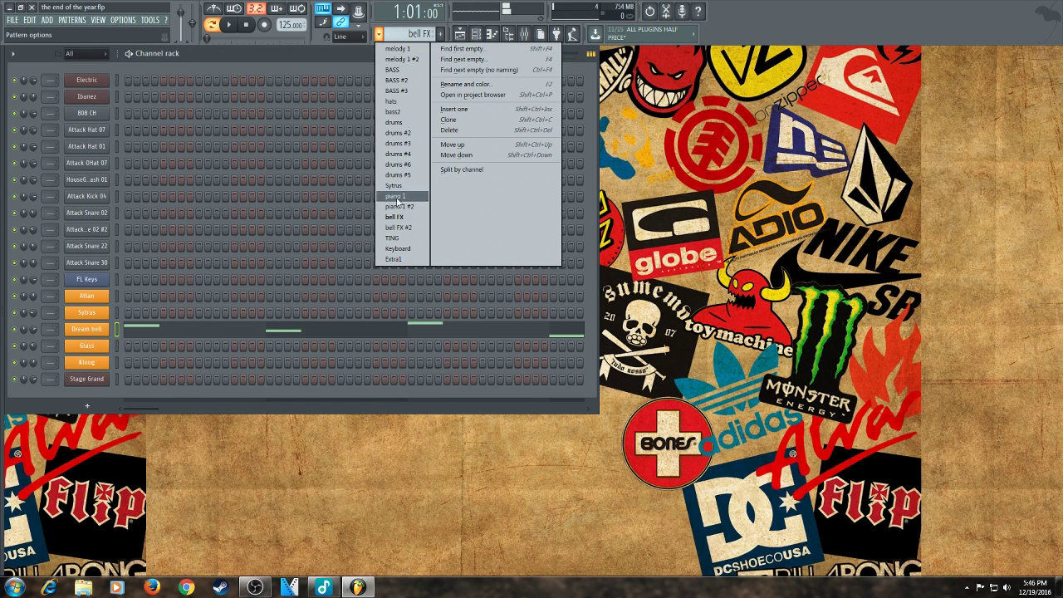
left_click(399, 228)
key("space")
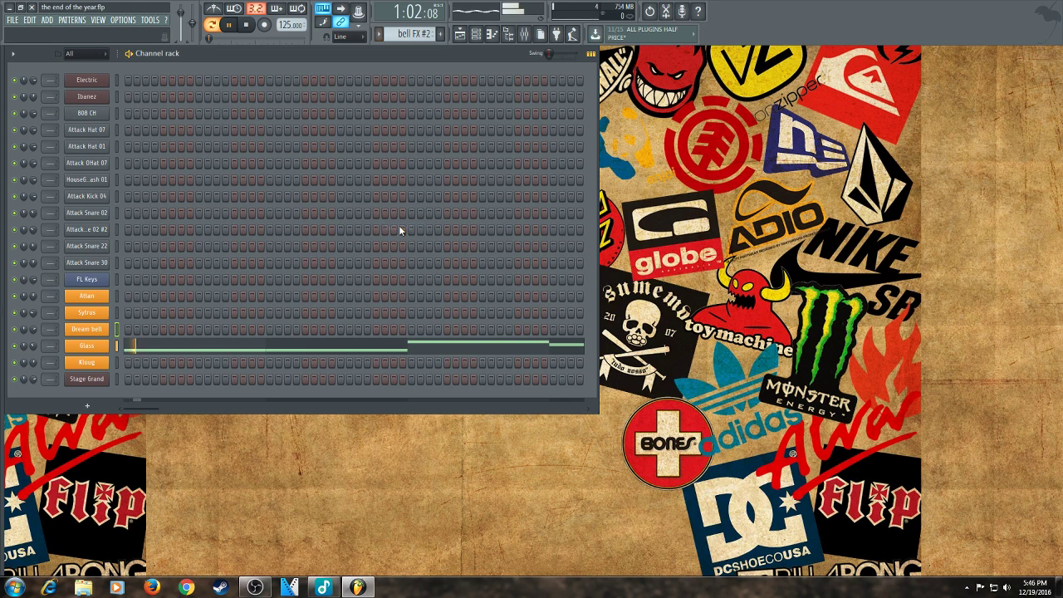
left_click(362, 346)
scroll(362, 346, "down", 5)
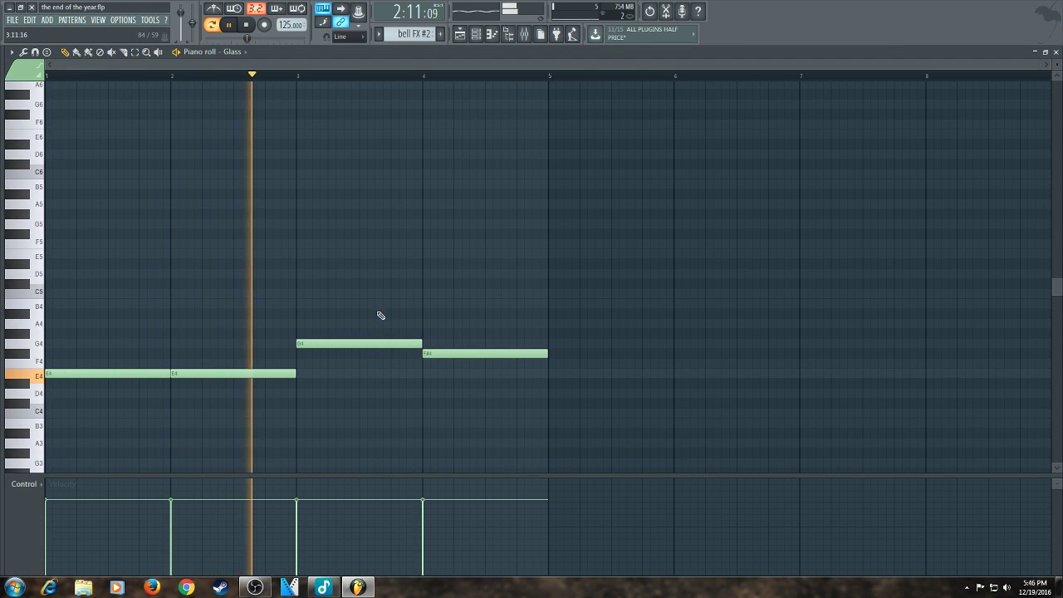
left_click(1055, 52)
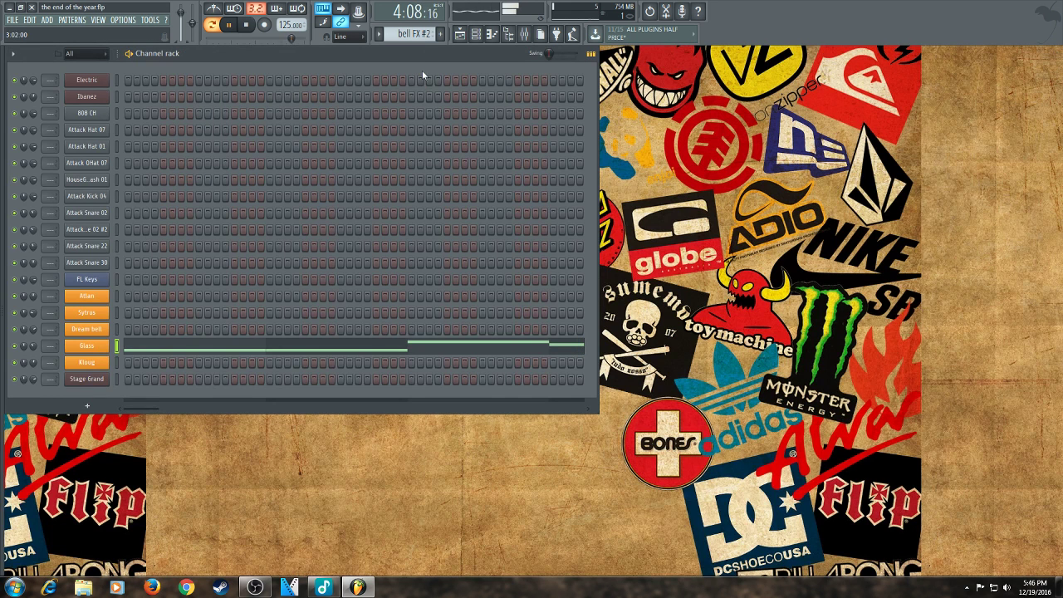
- Switch to the TING pattern and play it
left_click(387, 37)
left_click(396, 240)
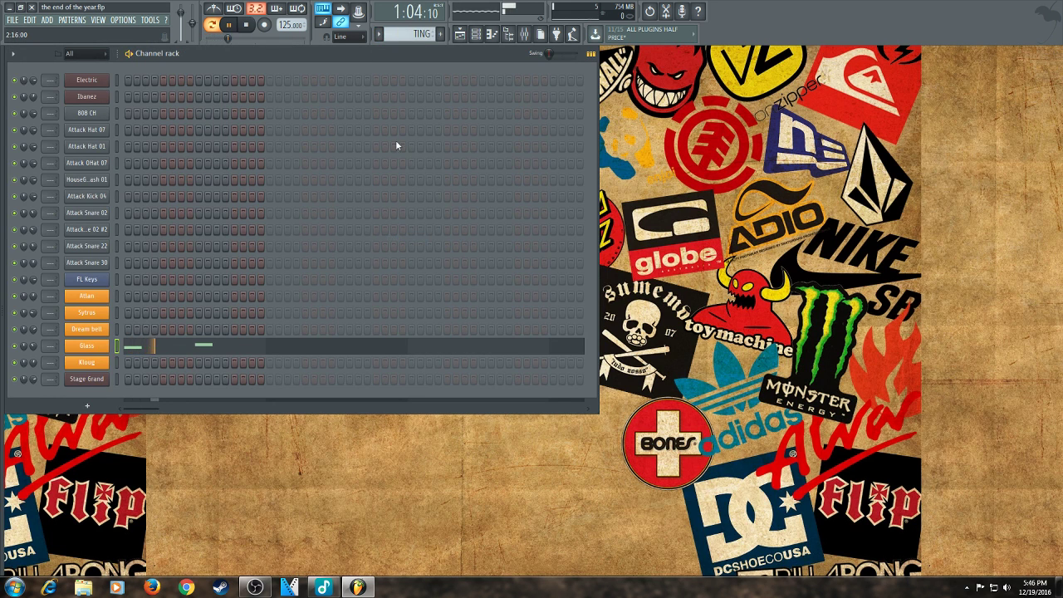
- Switch to the Keyboard pattern and play its Sytrus notes in the piano roll
left_click(381, 35)
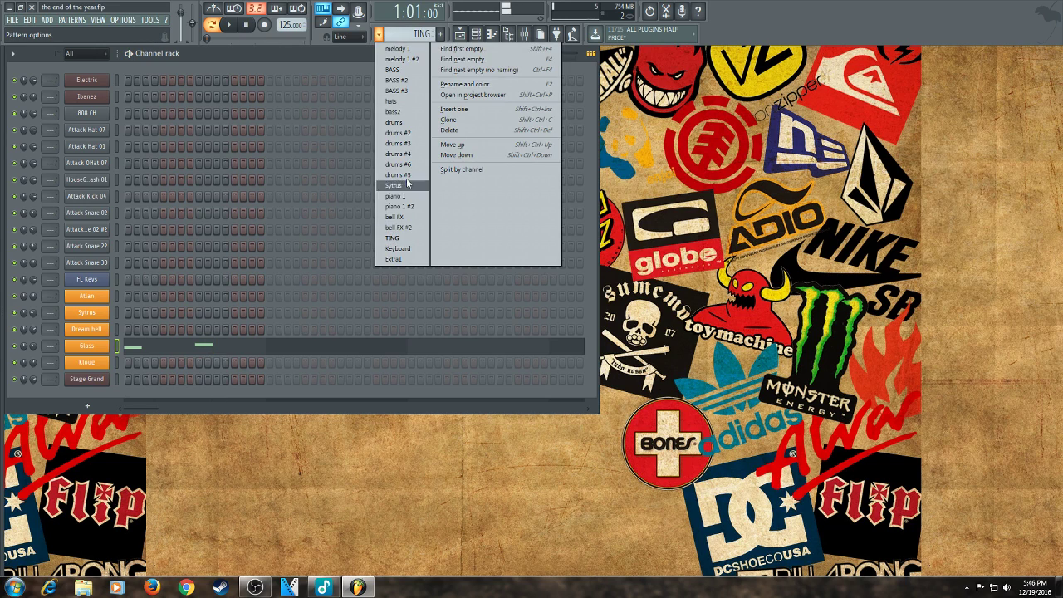
left_click(393, 249)
key("space")
left_click(409, 314)
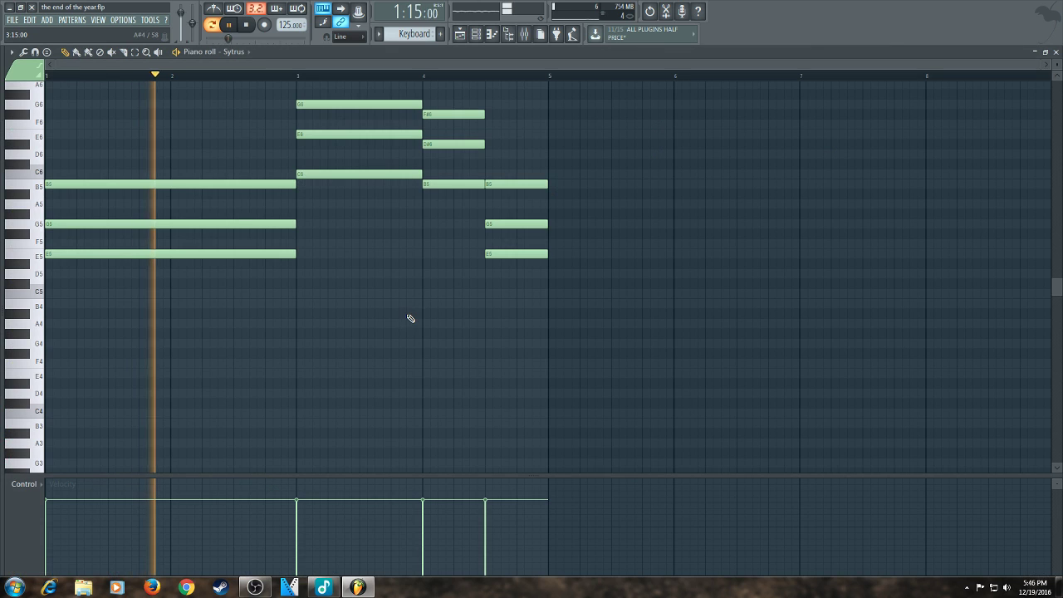
scroll(409, 318, "up", 1)
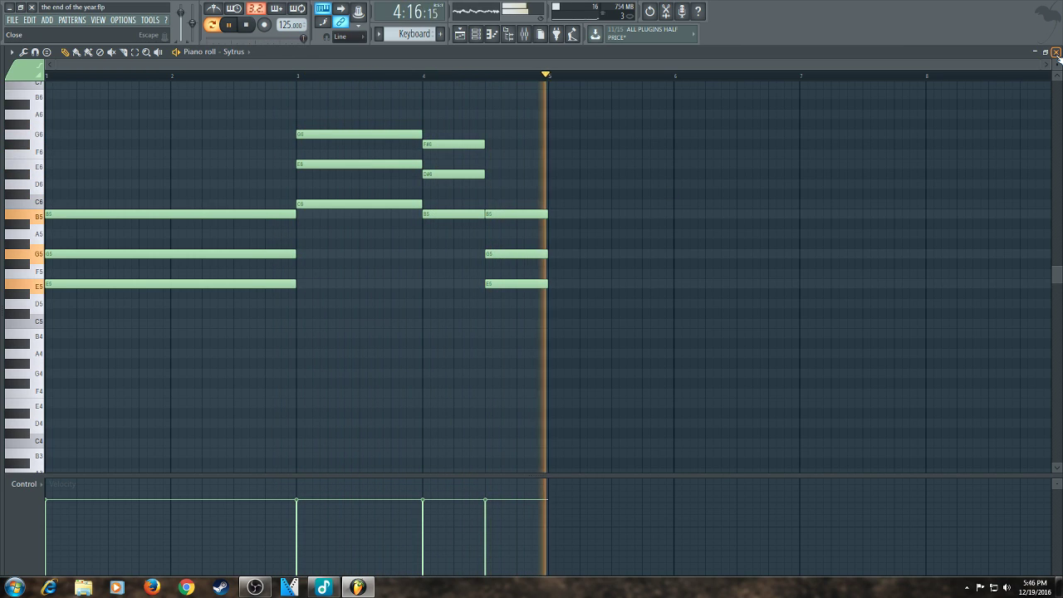
- Change the last chord in bar 4 to A5, C6 and E6, play the result, and close the piano roll
key("space")
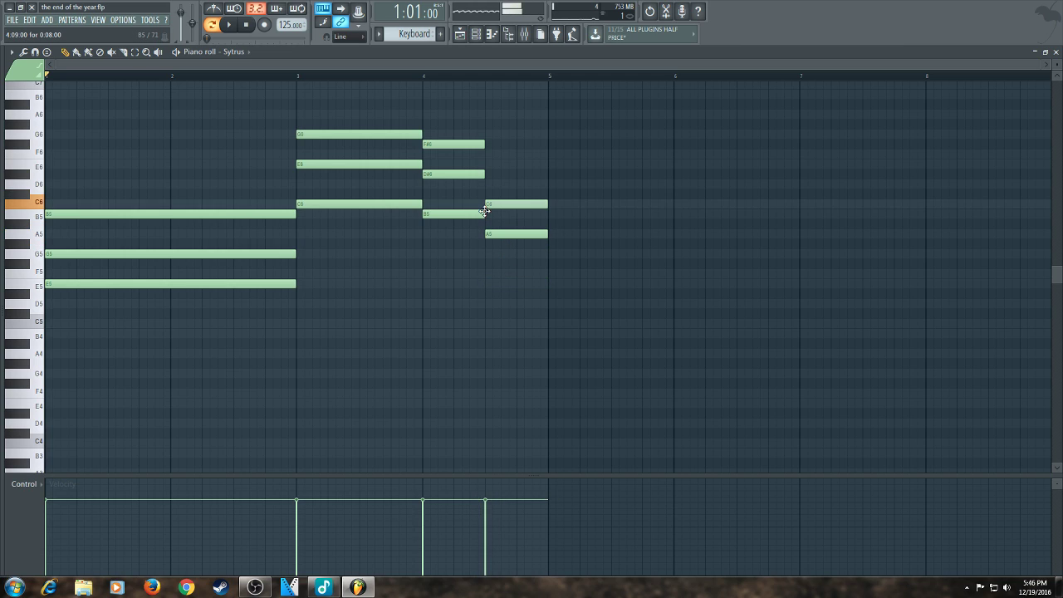
key("space")
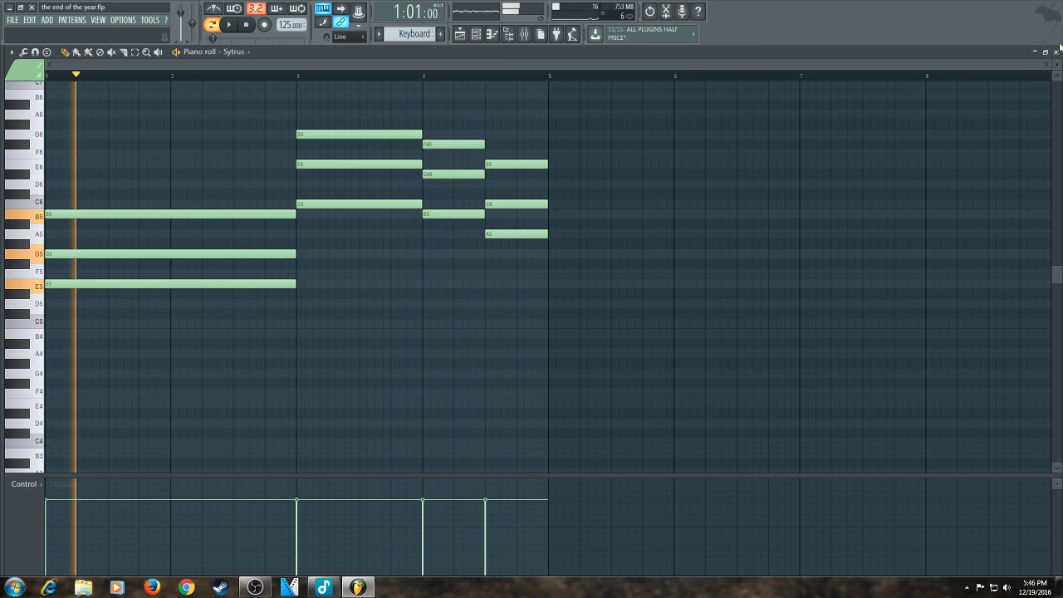
key("space")
left_click(1055, 52)
- Play the Extra1 pattern, view its Atlan notes in the piano roll, and close the piano roll
left_click(380, 34)
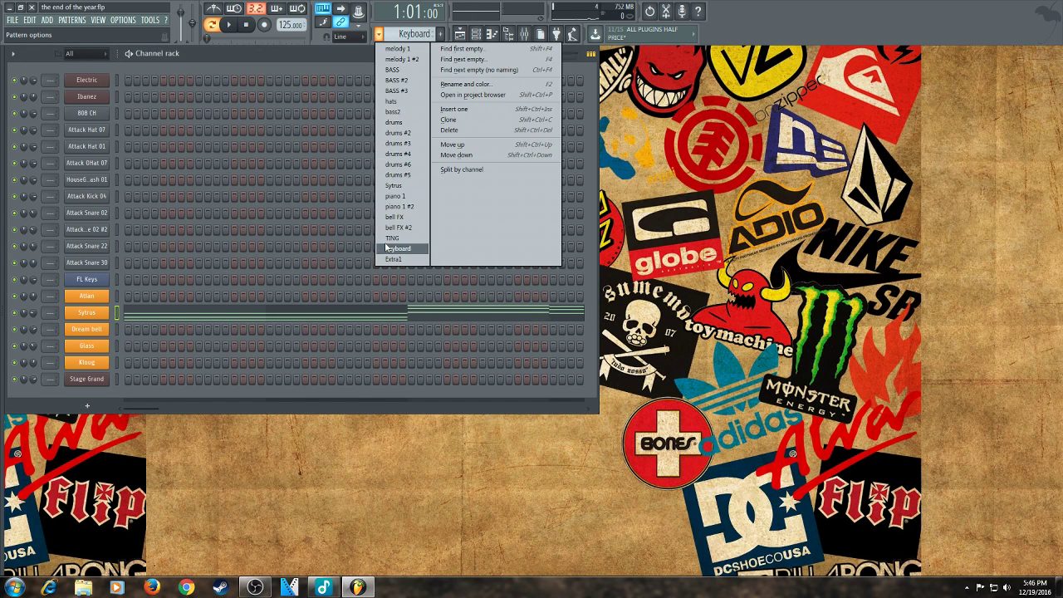
left_click(388, 260)
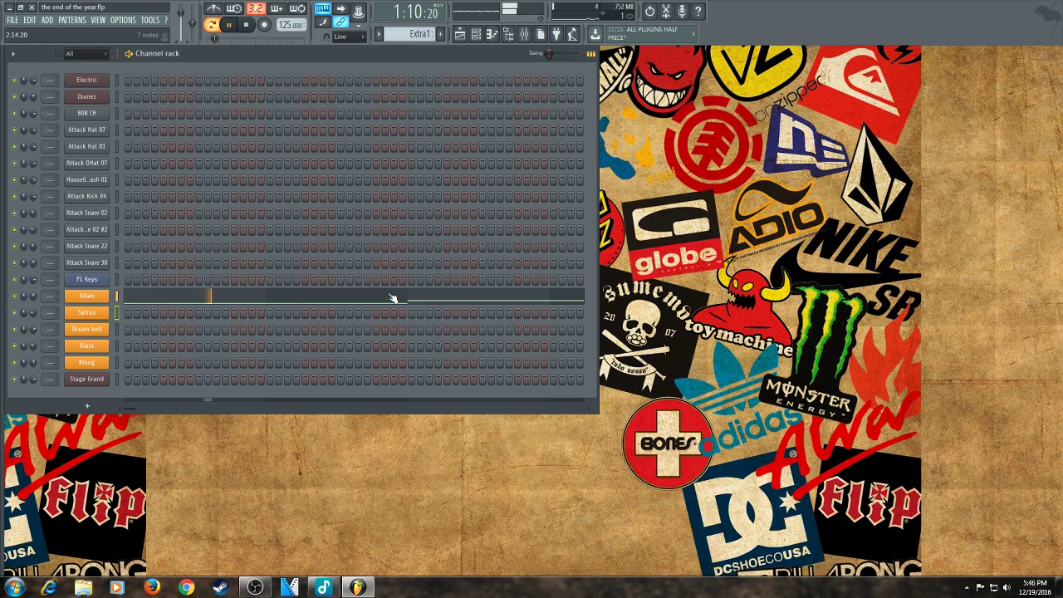
left_click(391, 297)
scroll(392, 296, "up", 2)
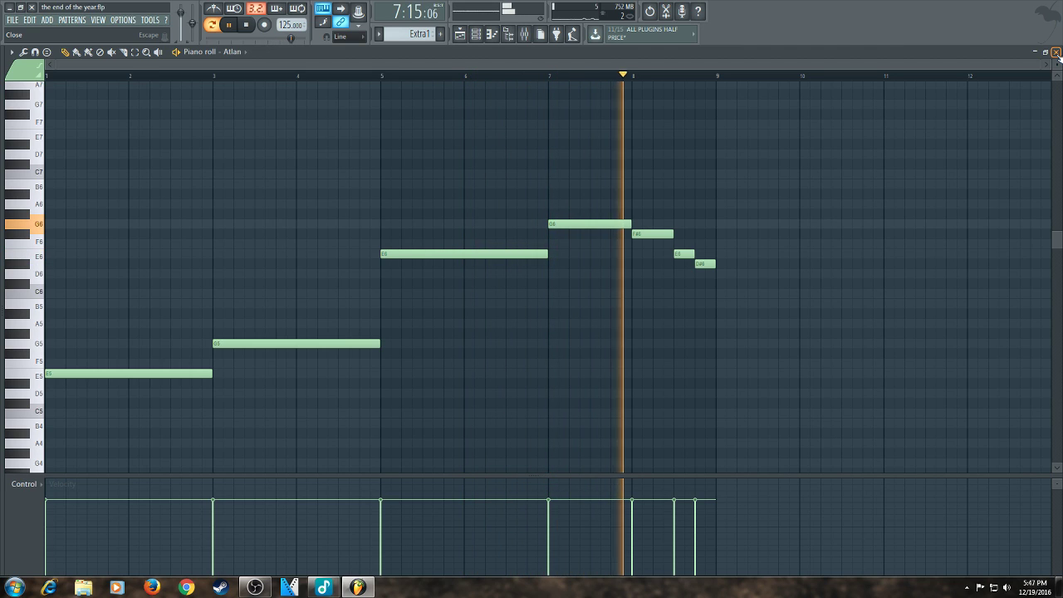
key("space")
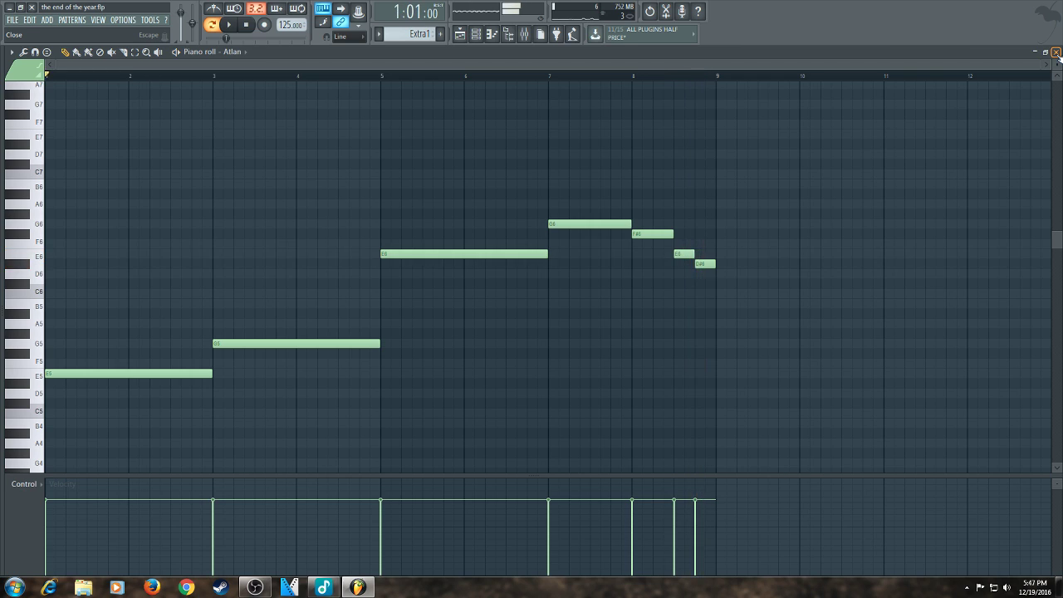
left_click(1055, 52)
- Show the playlist, reopen the Keyboard pattern's Sytrus notes in the piano roll, and play its last chord in bar 4
left_click(469, 40)
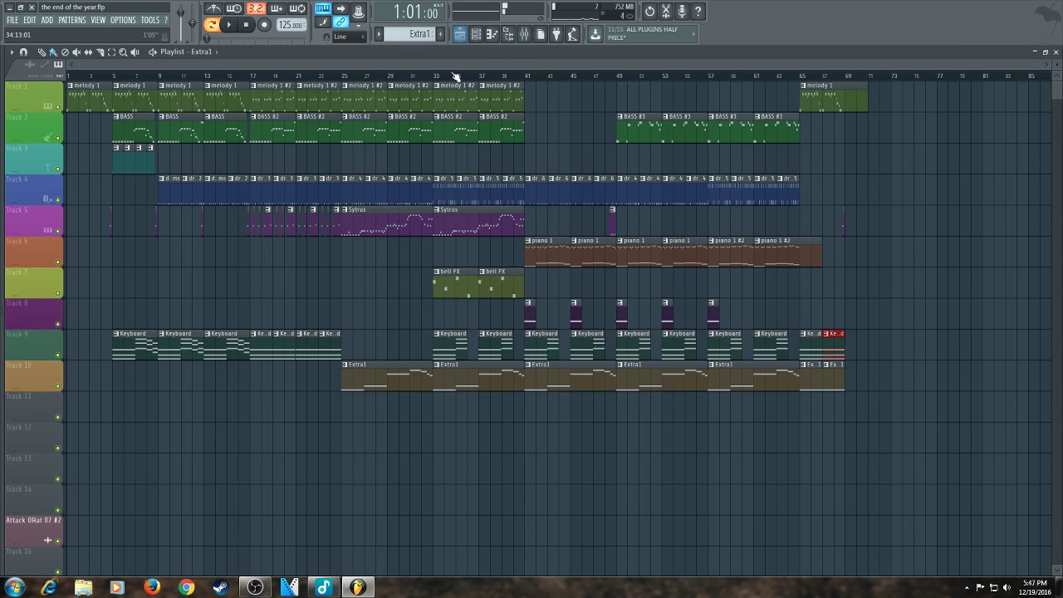
left_click(476, 35)
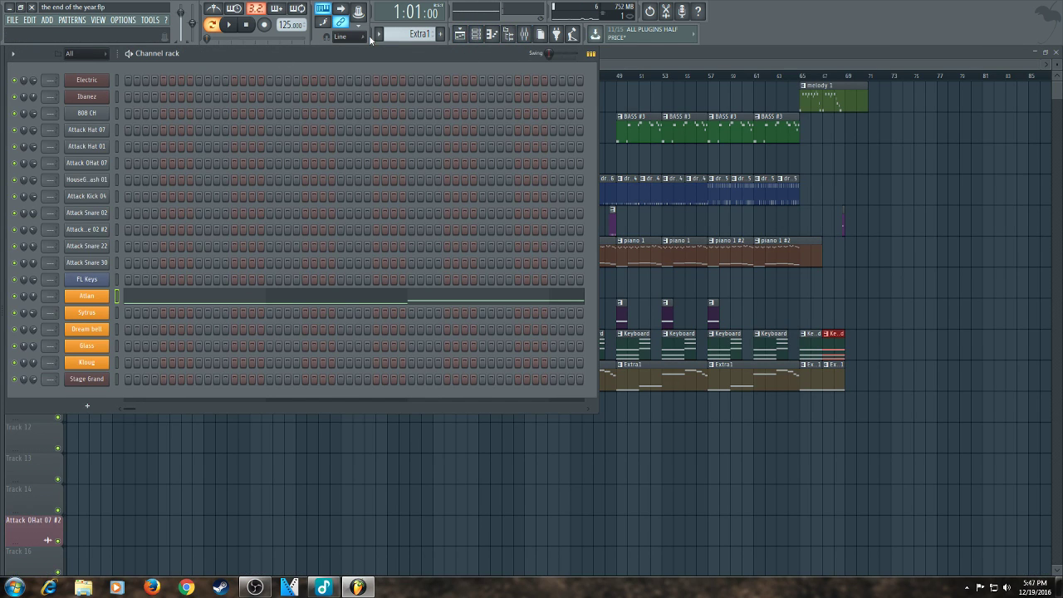
left_click(377, 34)
left_click(396, 248)
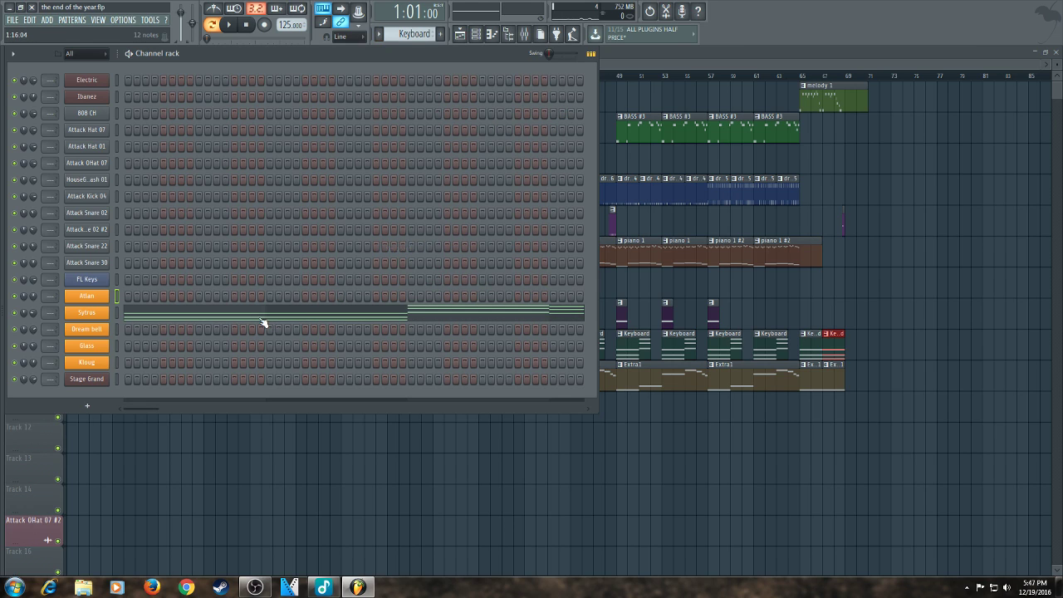
left_click(264, 322)
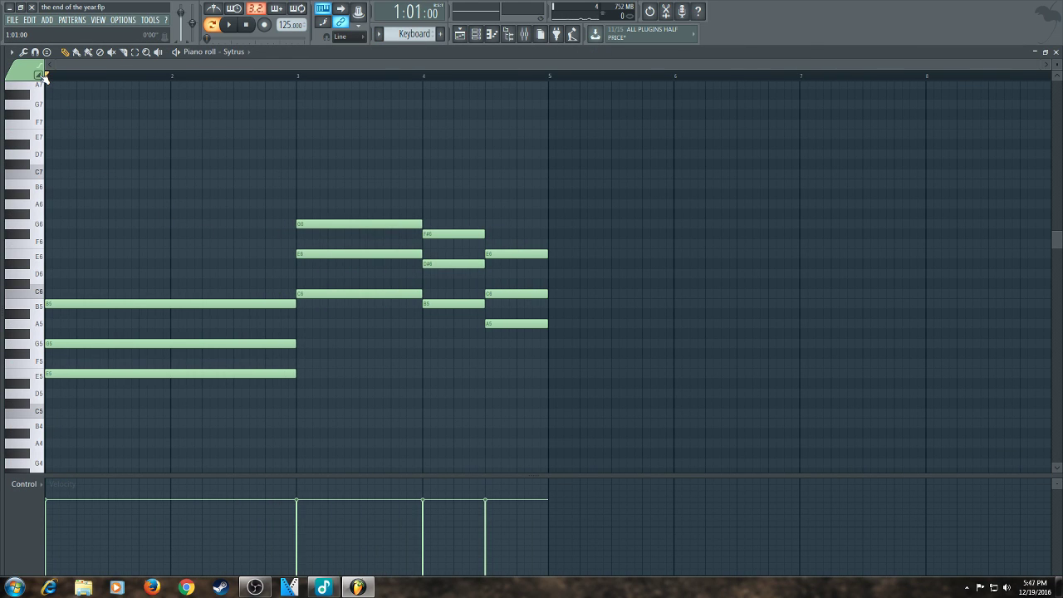
left_click(493, 77)
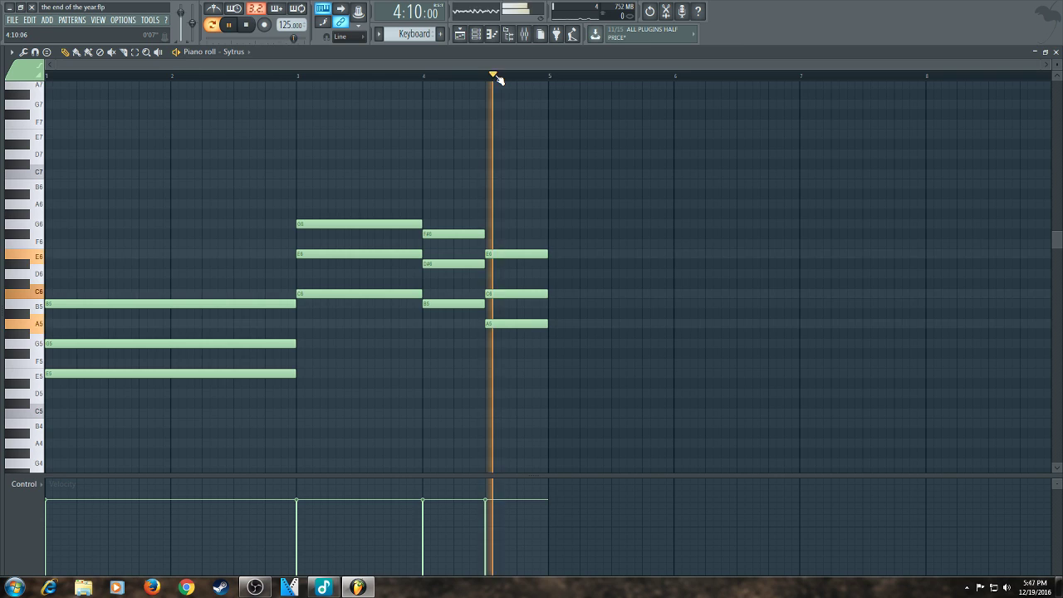
left_click(487, 77)
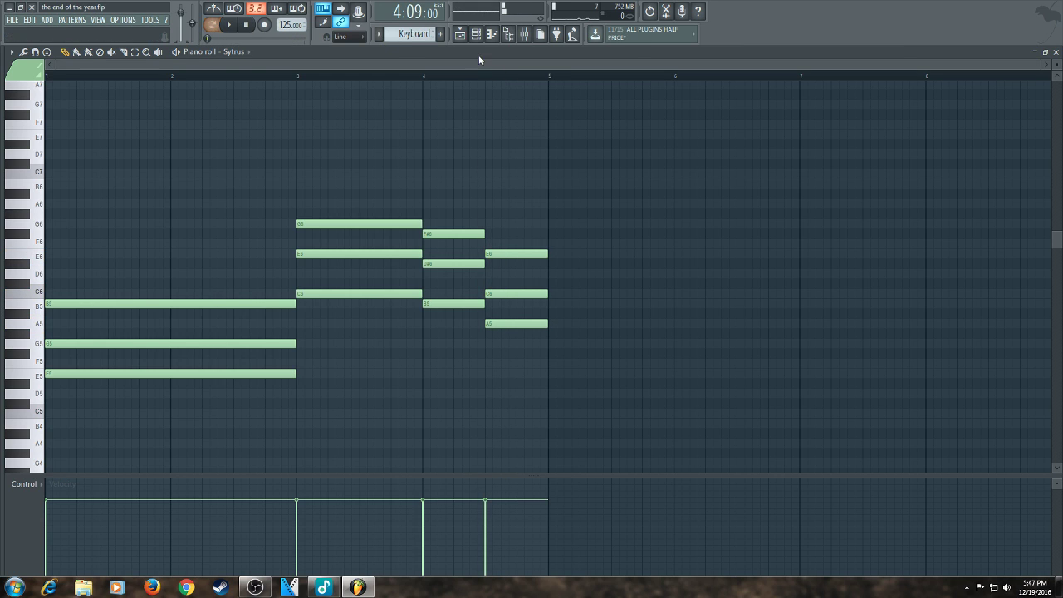
- Close the piano roll and play the song arrangement from the beginning in the playlist
left_click(1055, 52)
left_click(646, 66)
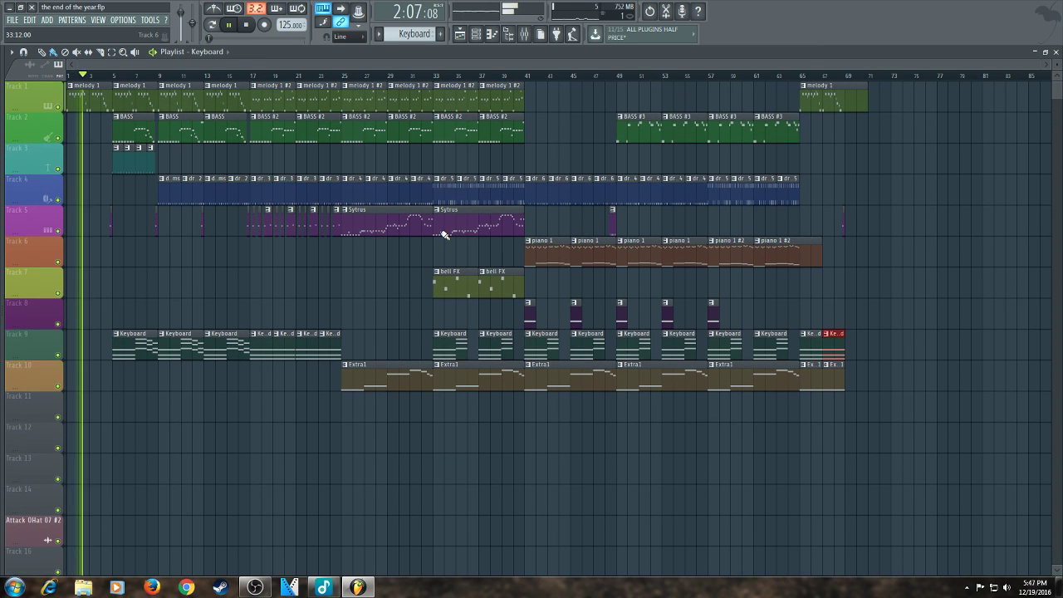
scroll(334, 216, "up", 3)
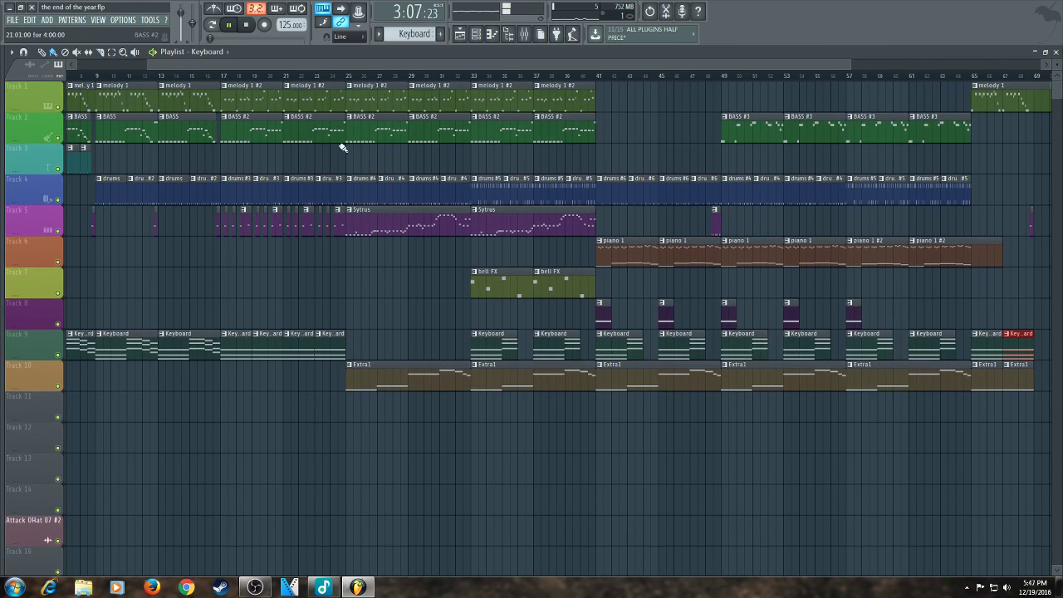
left_click_drag(394, 63, 262, 55)
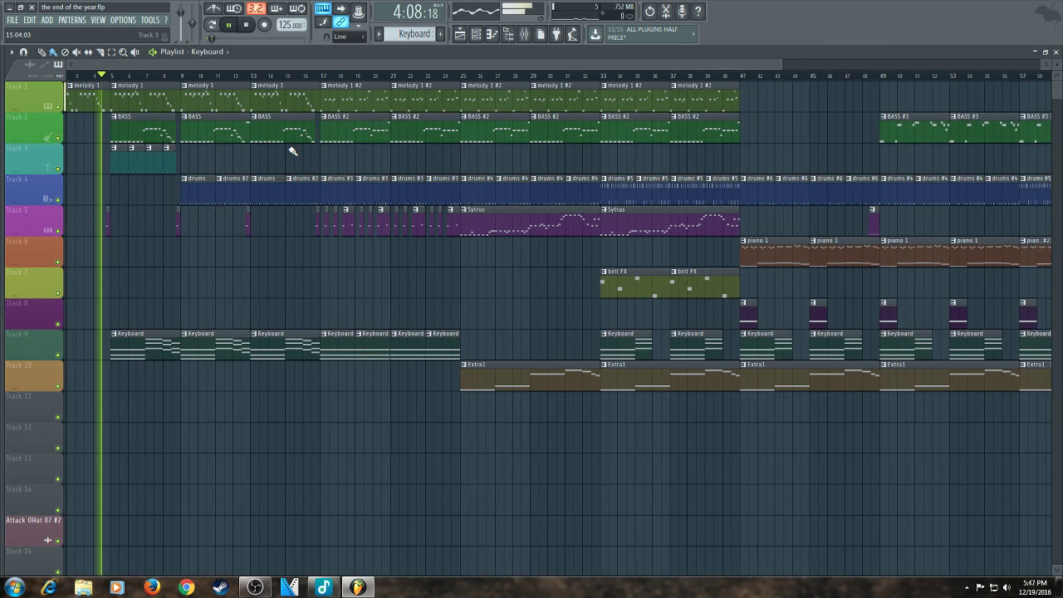
scroll(290, 150, "down", 1)
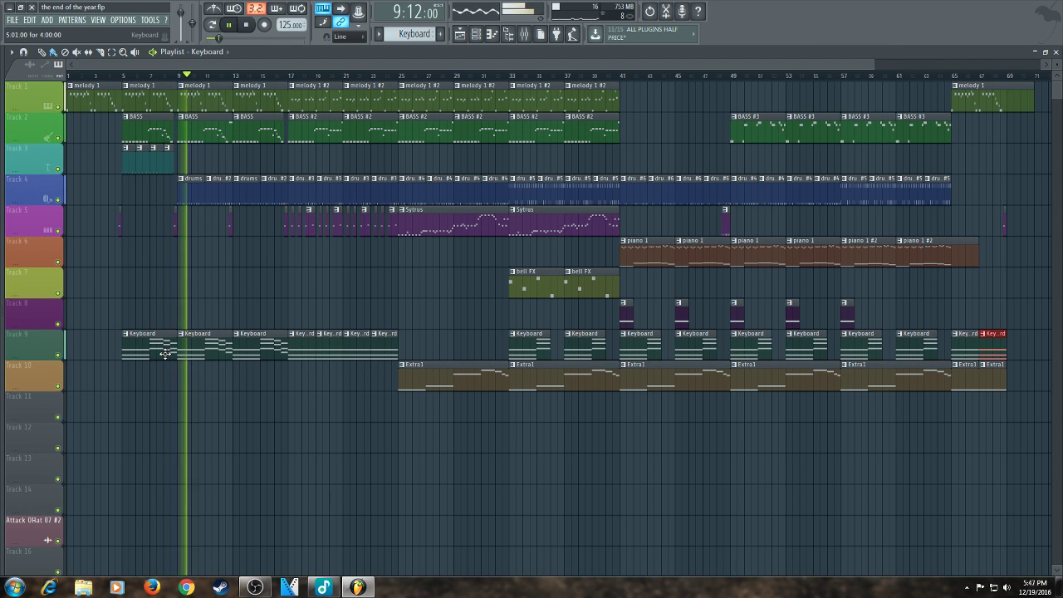
- Open a Keyboard clip's notes from the playlist during playback, select the last chord, and return to the playlist
double_click(344, 354)
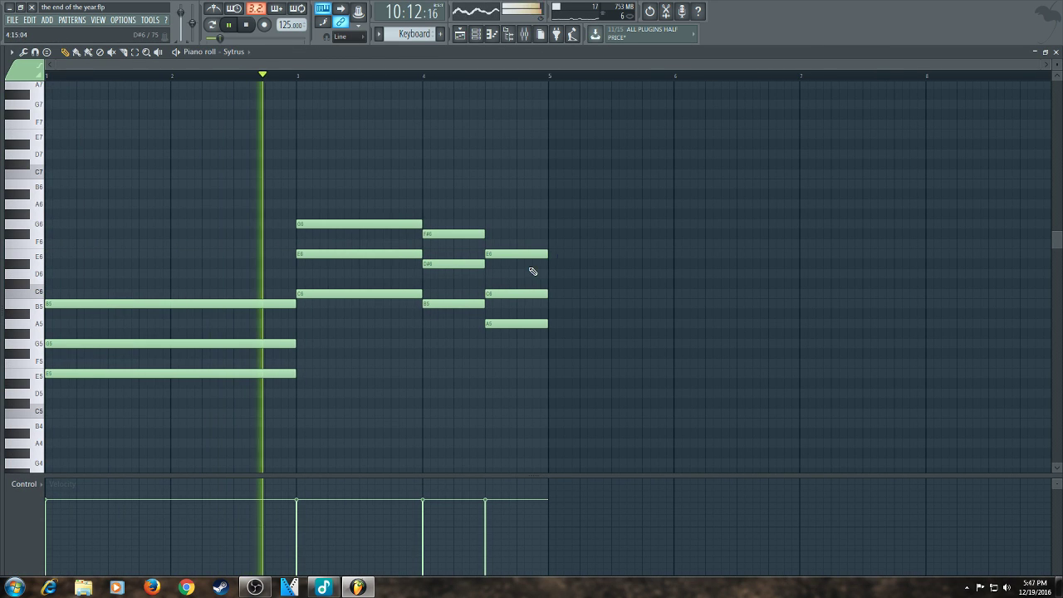
left_click_drag(555, 239, 505, 325)
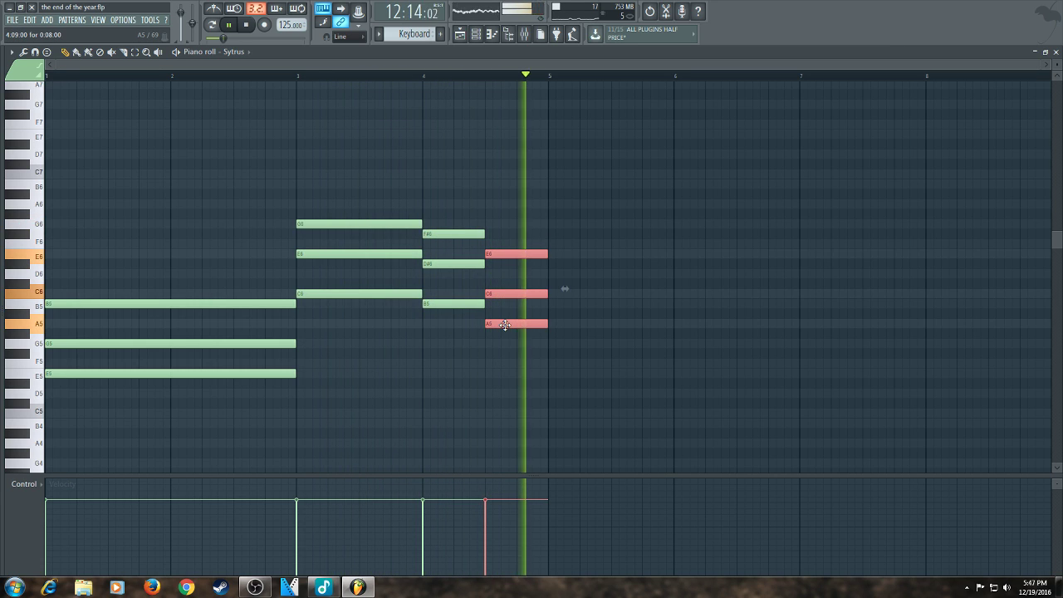
left_click(1056, 52)
left_click(592, 66)
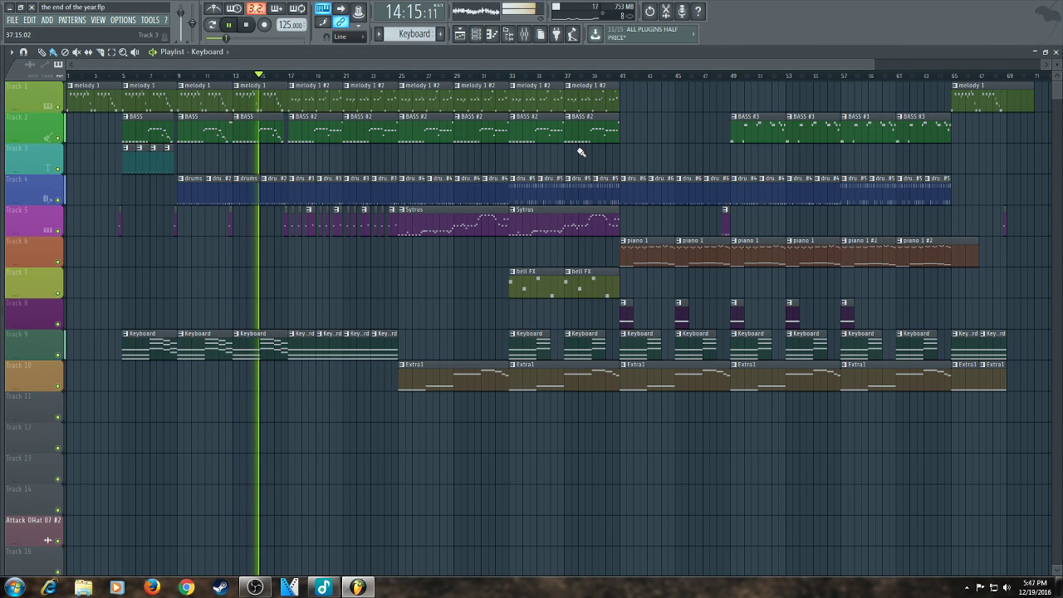